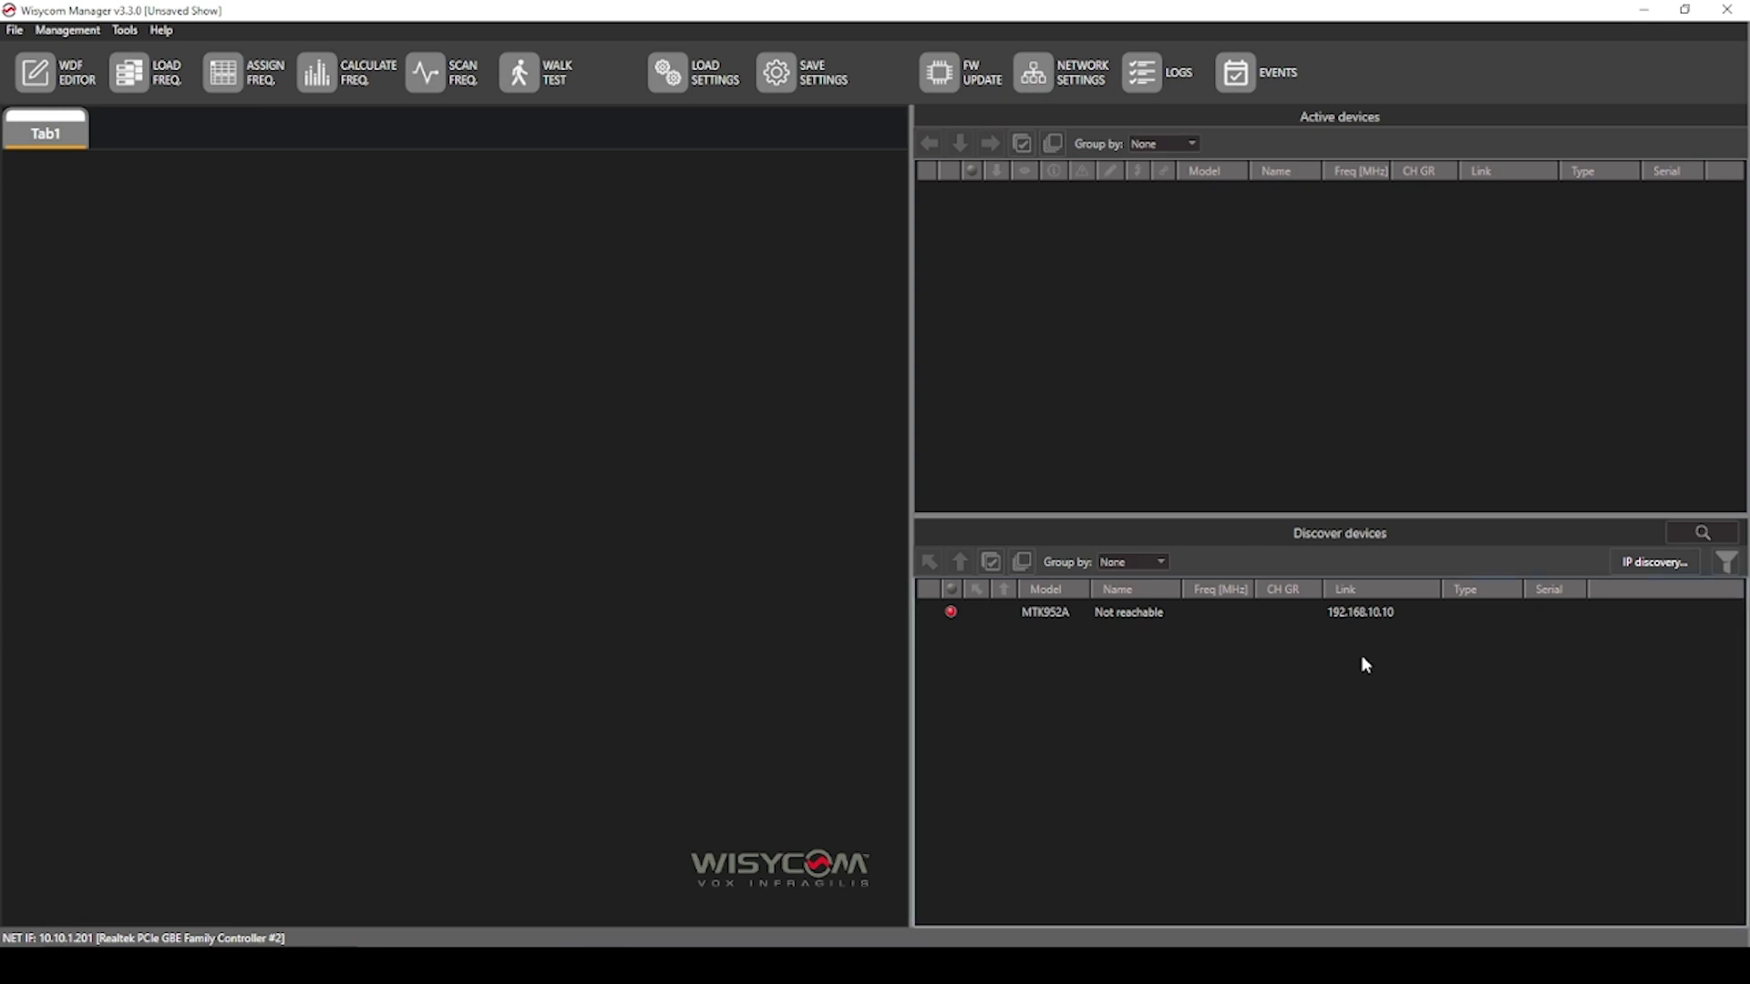
Step: Change the MTK952A's static IP to 10.10.1.101 in its ethernet settings and apply it
click(1221, 616)
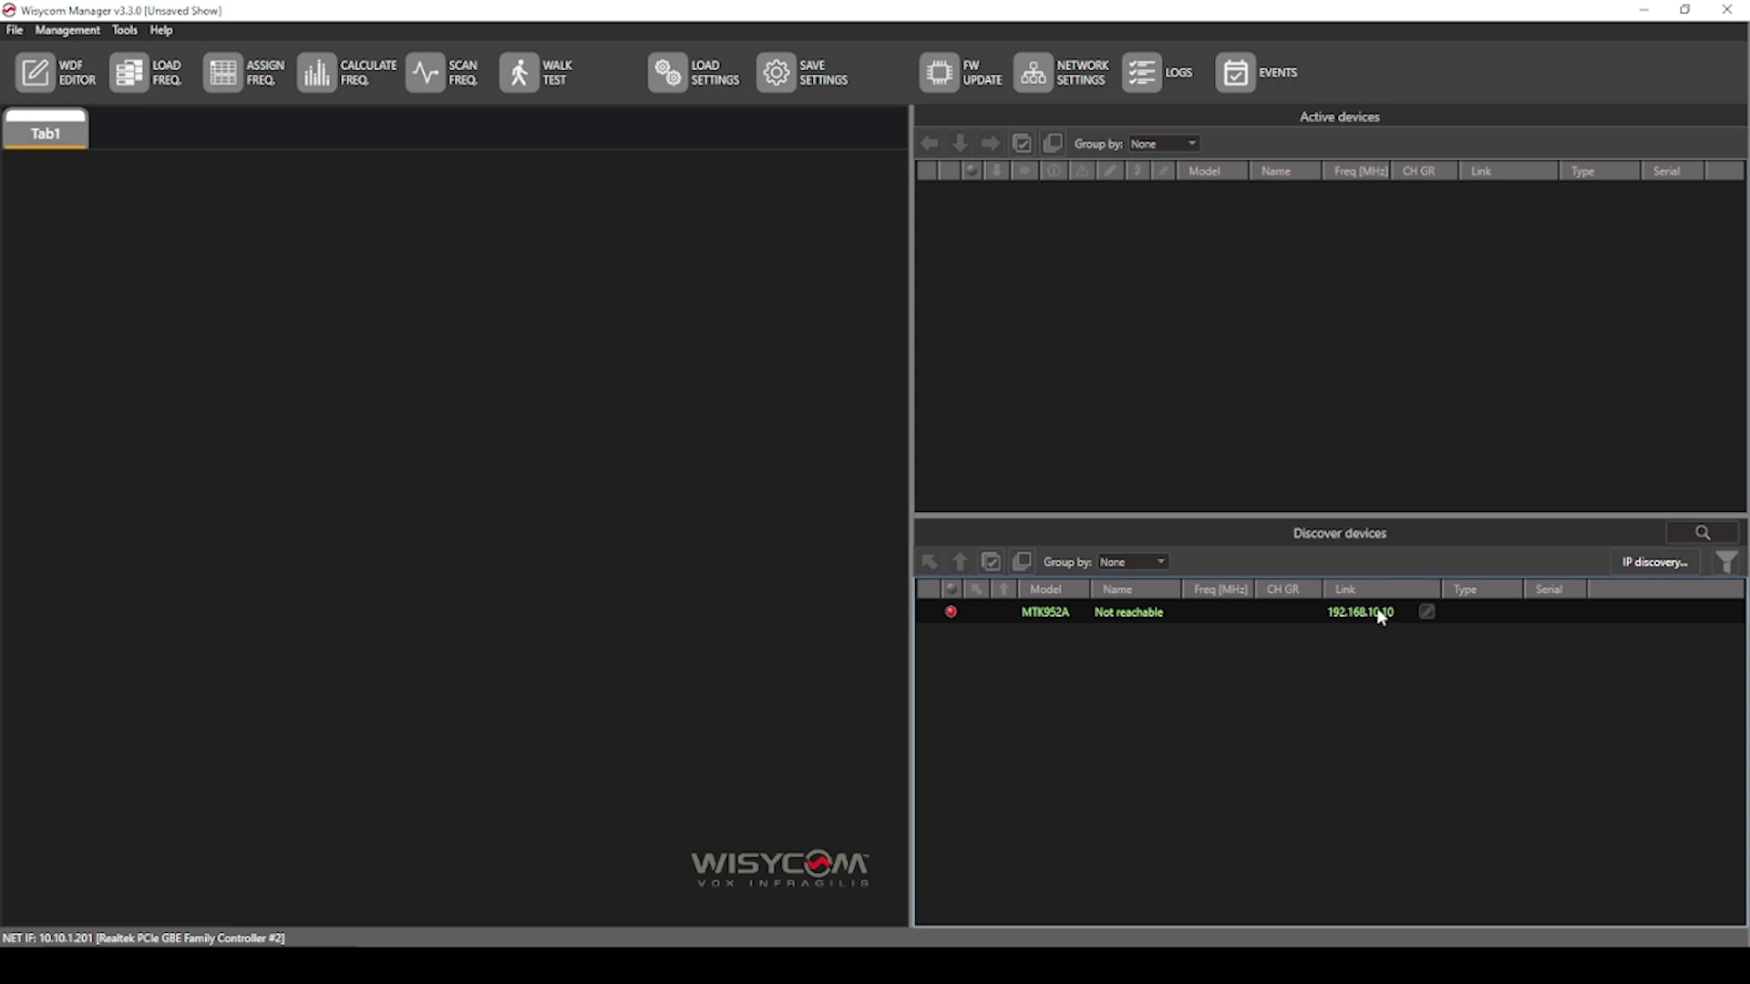
click(1427, 613)
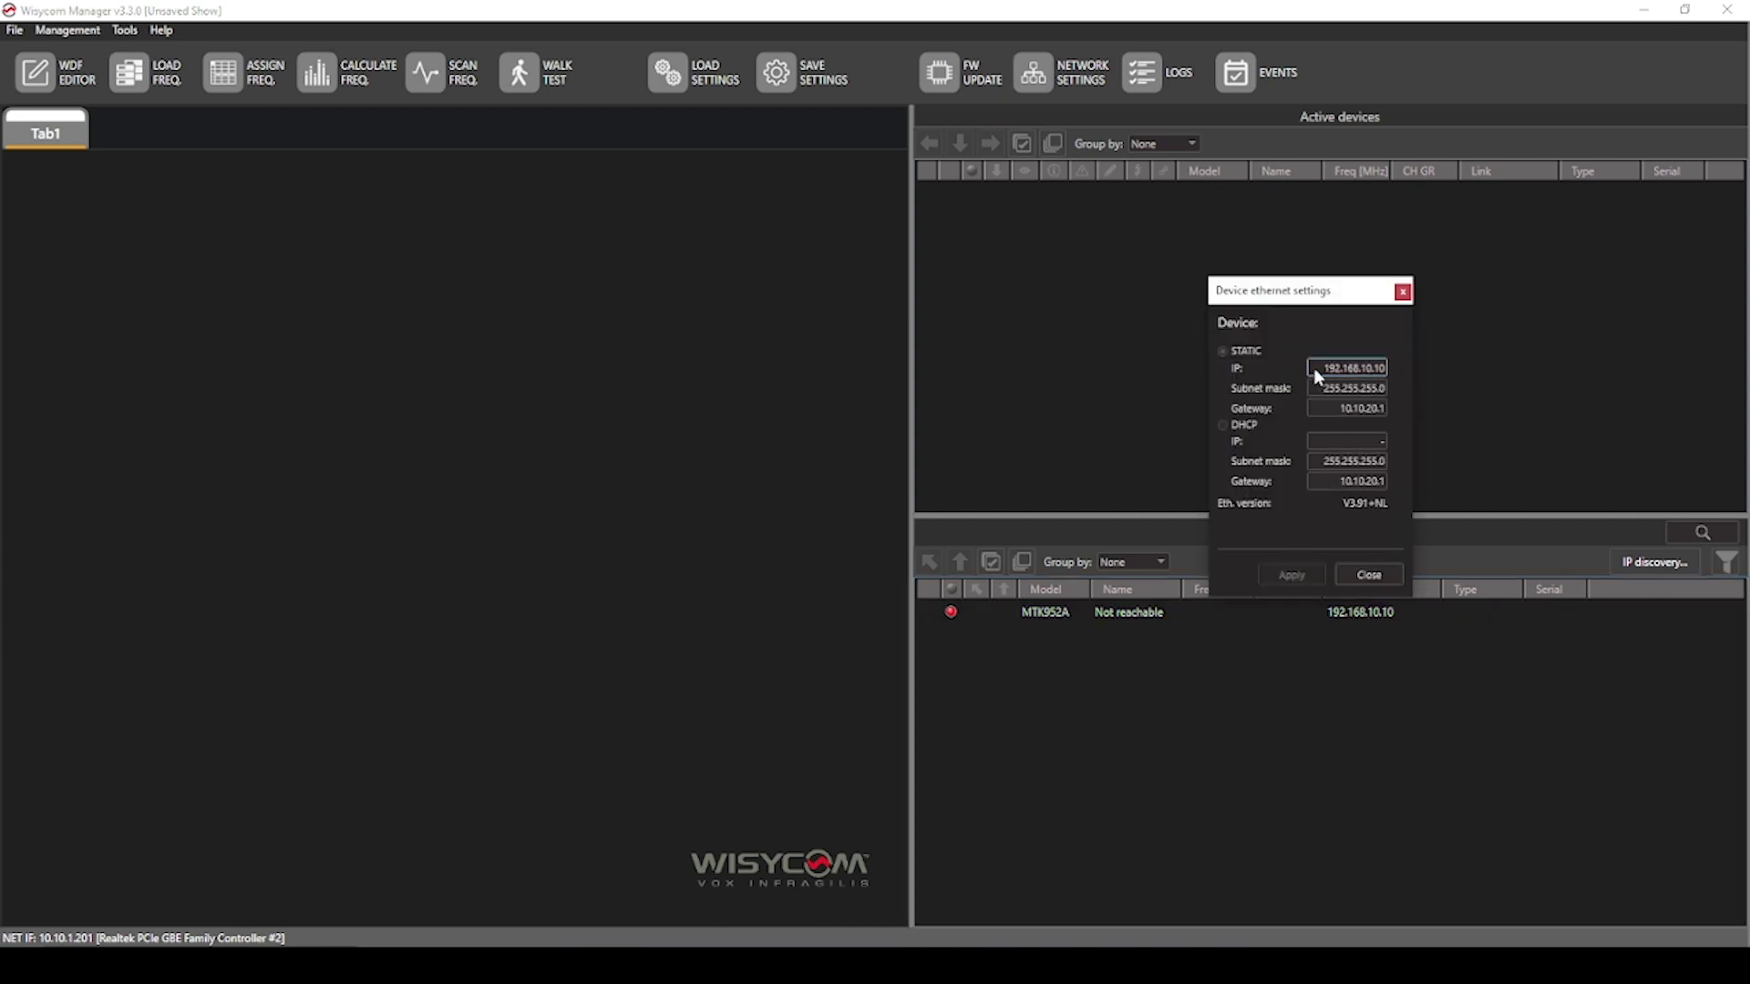
key(BackSpace)
text(10.10.1.101)
click(1290, 578)
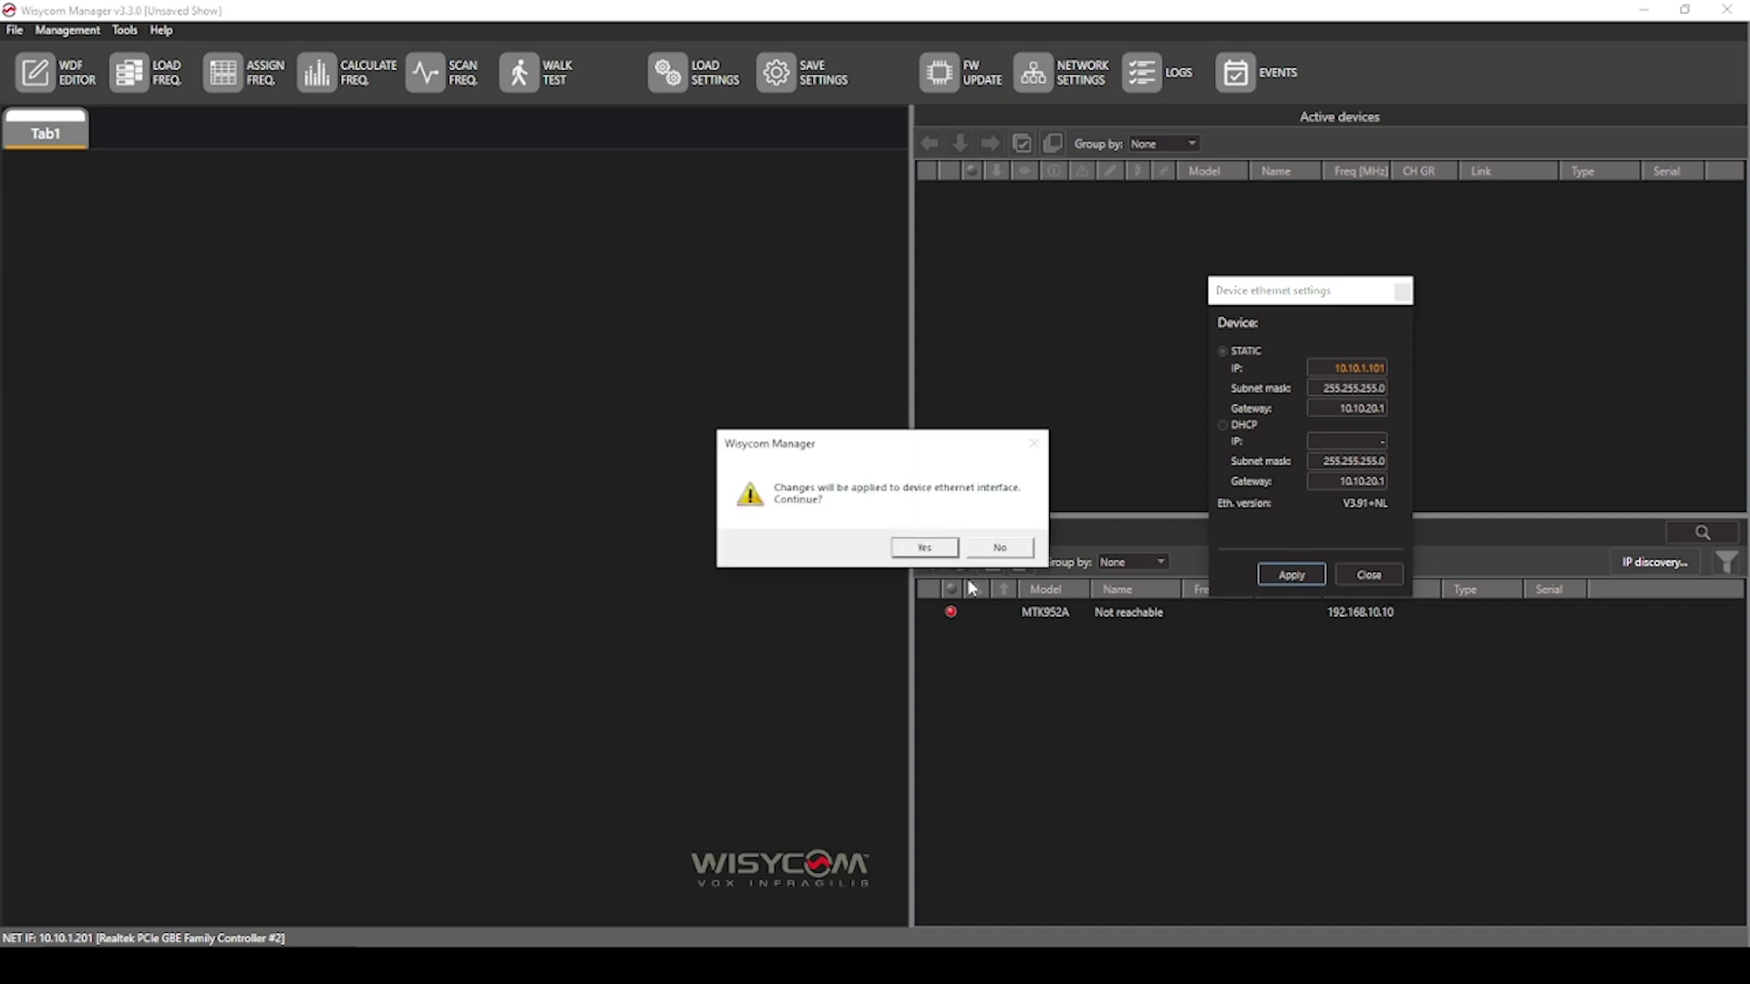
Step: Confirm the ethernet change and close the settings once the MTK952A reboots at 10.10.1.101
click(924, 547)
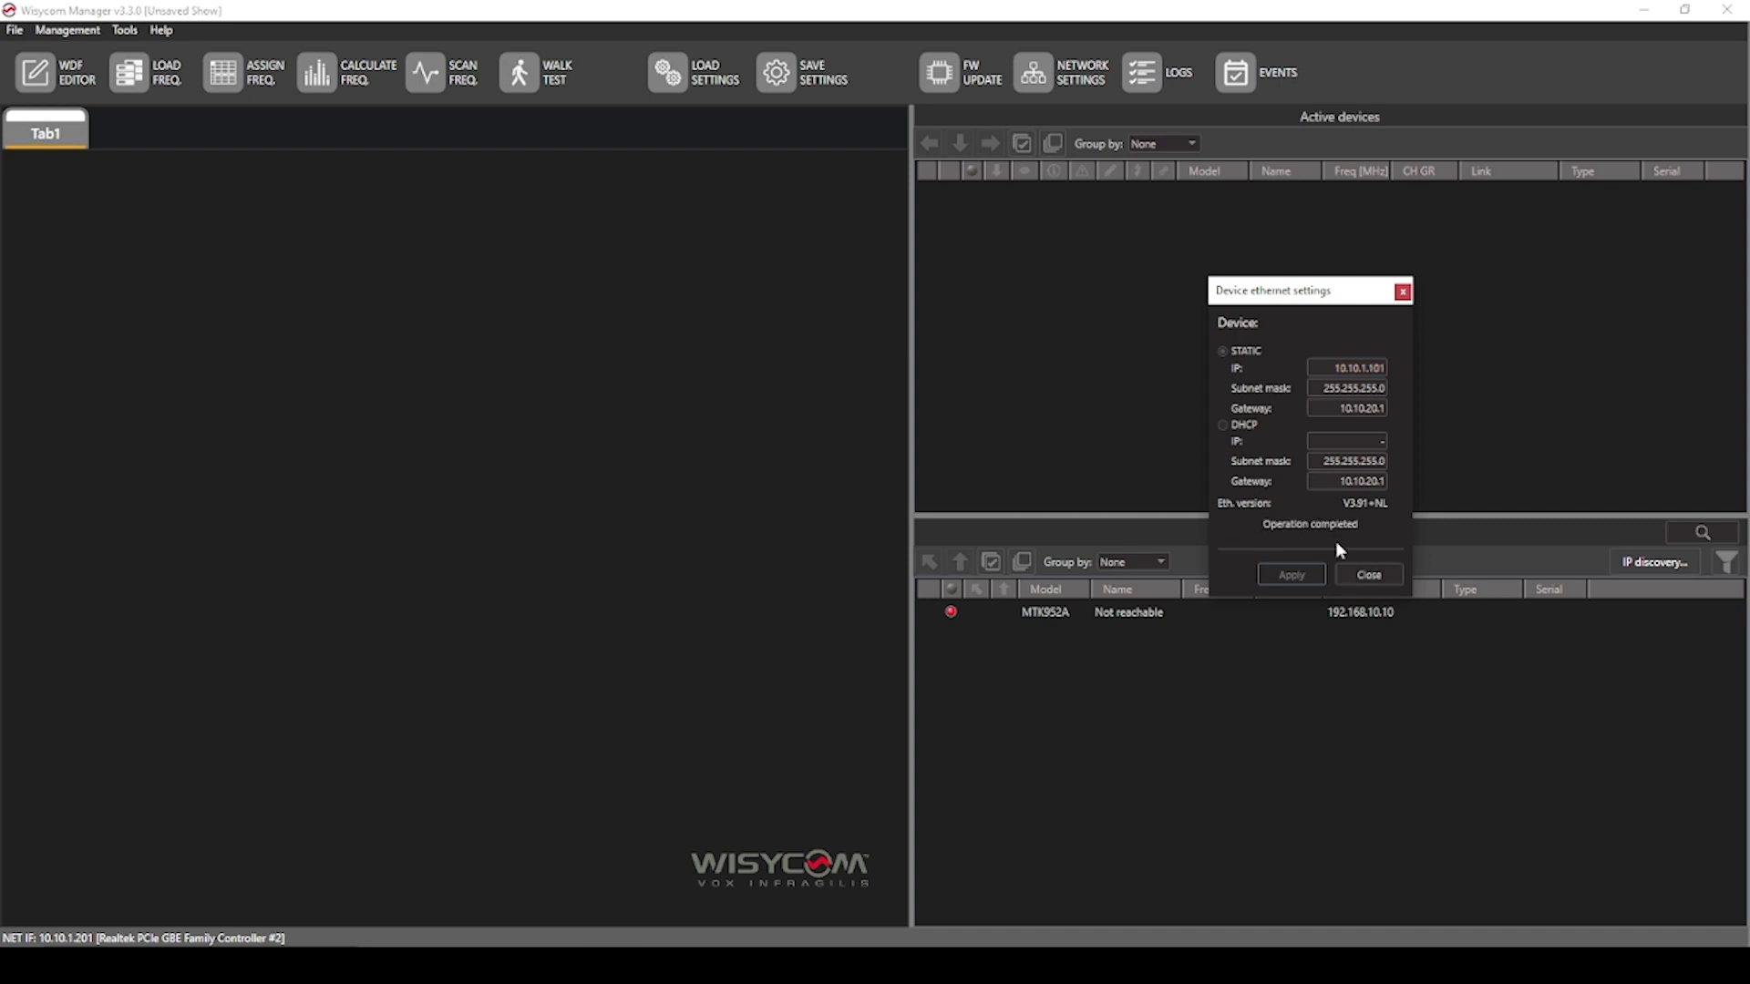
click(1363, 572)
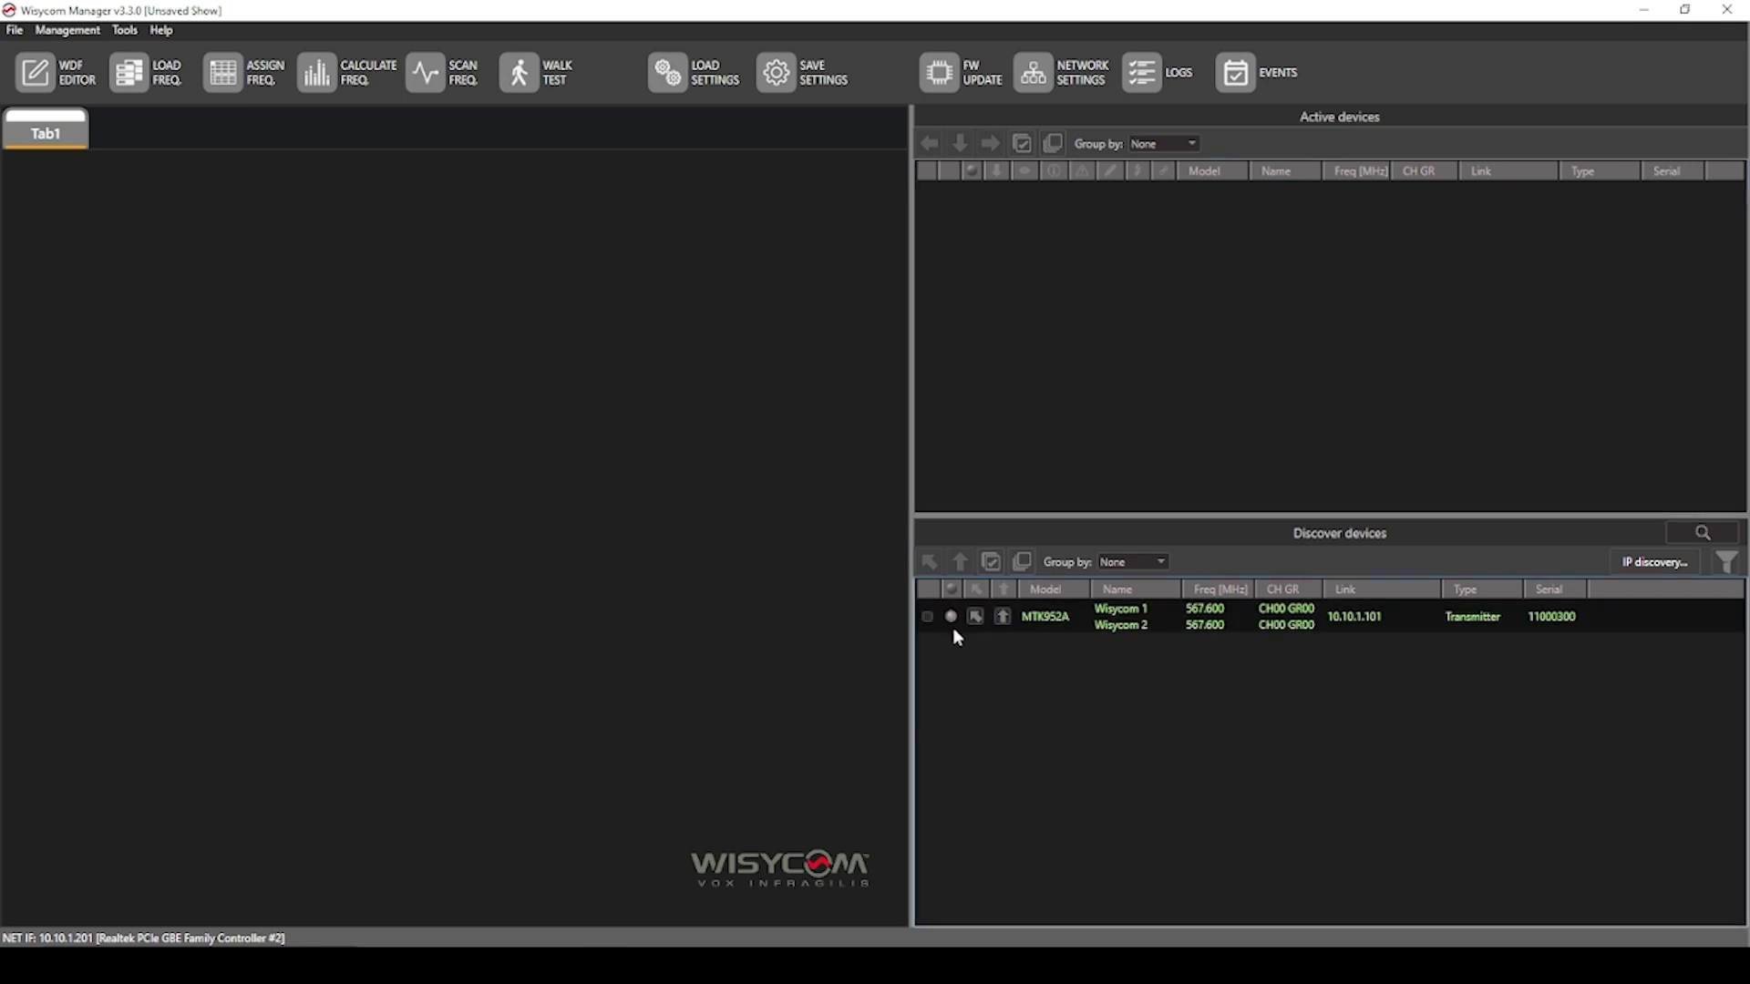
Step: Connect the MTK952A as an active device so the Wisycom 1 and 2 monitors appear
click(975, 617)
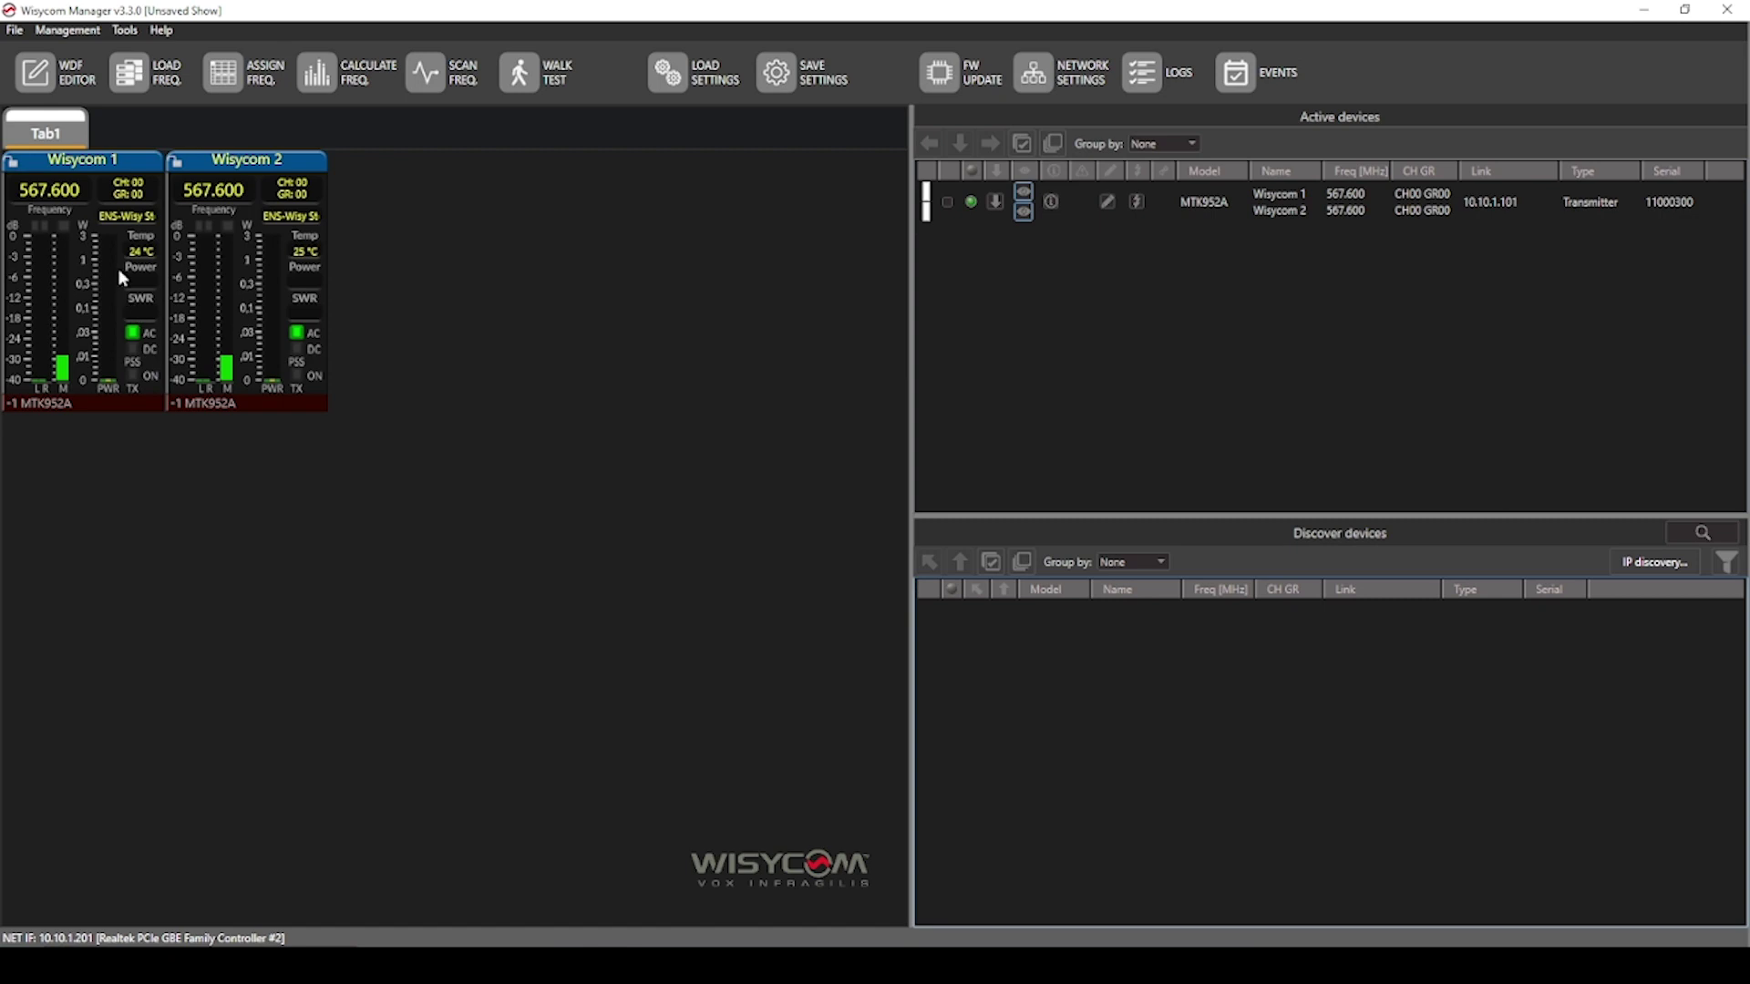
right_click(103, 199)
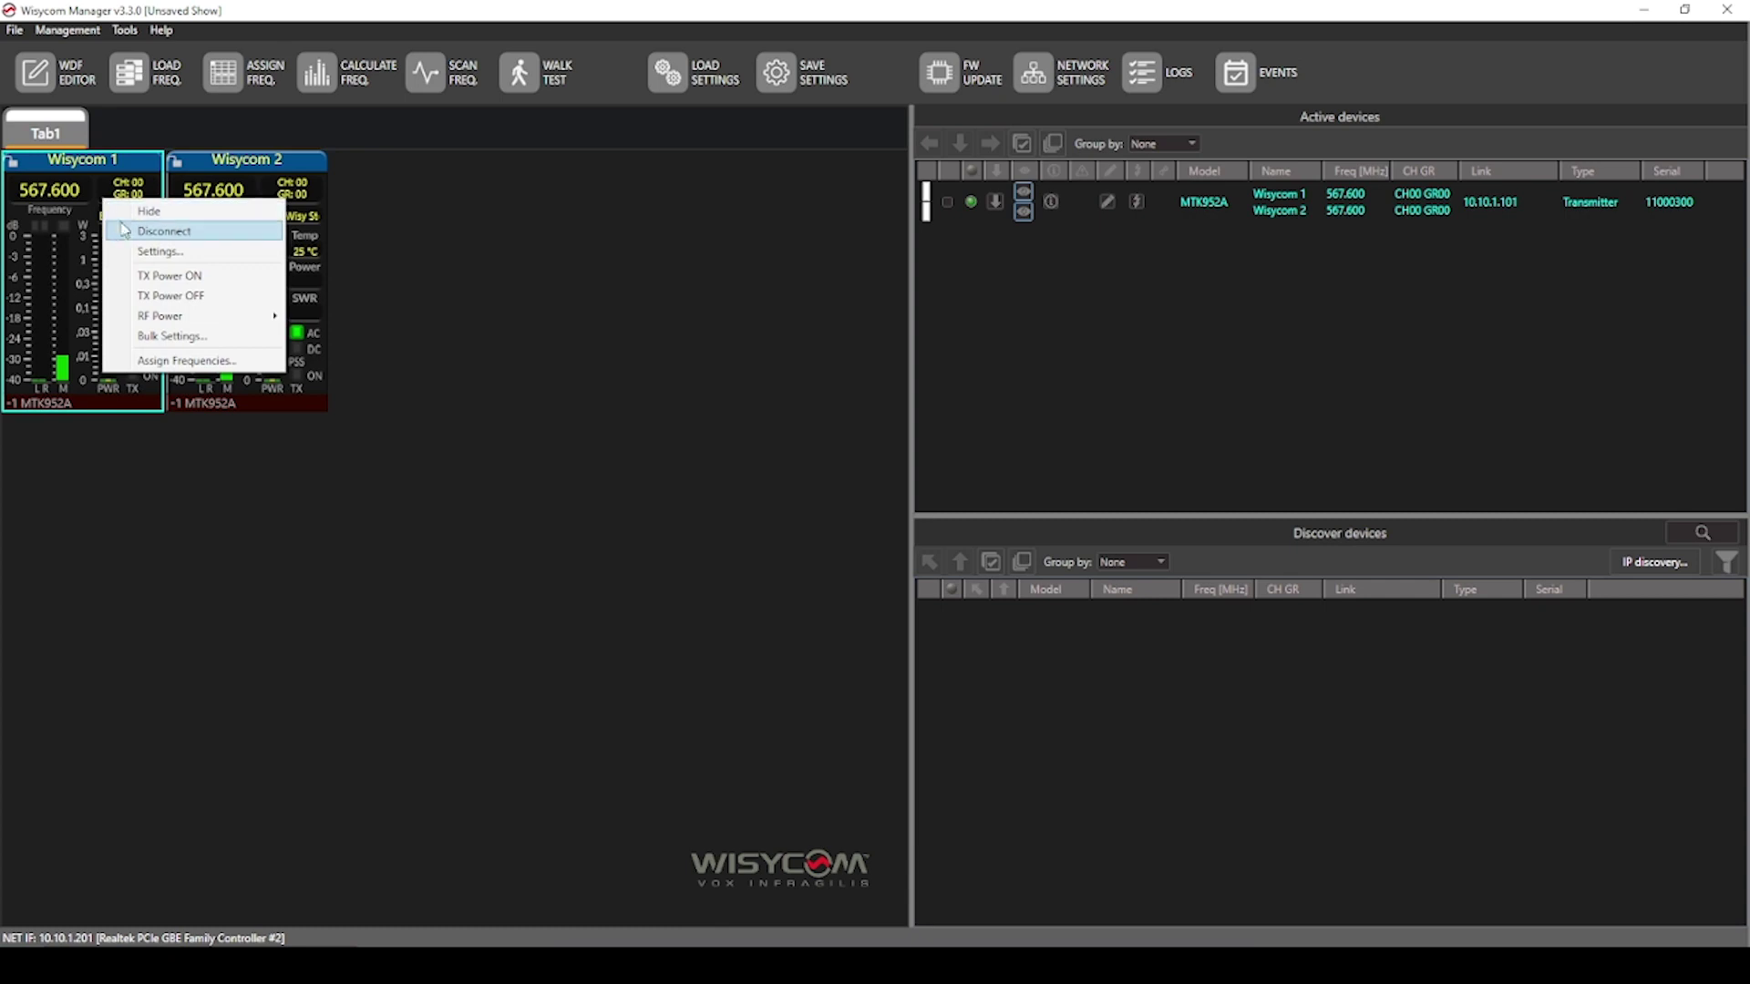
Step: Open the MTK952A's RF settings via Settings... on the Wisycom 1 panel
click(141, 253)
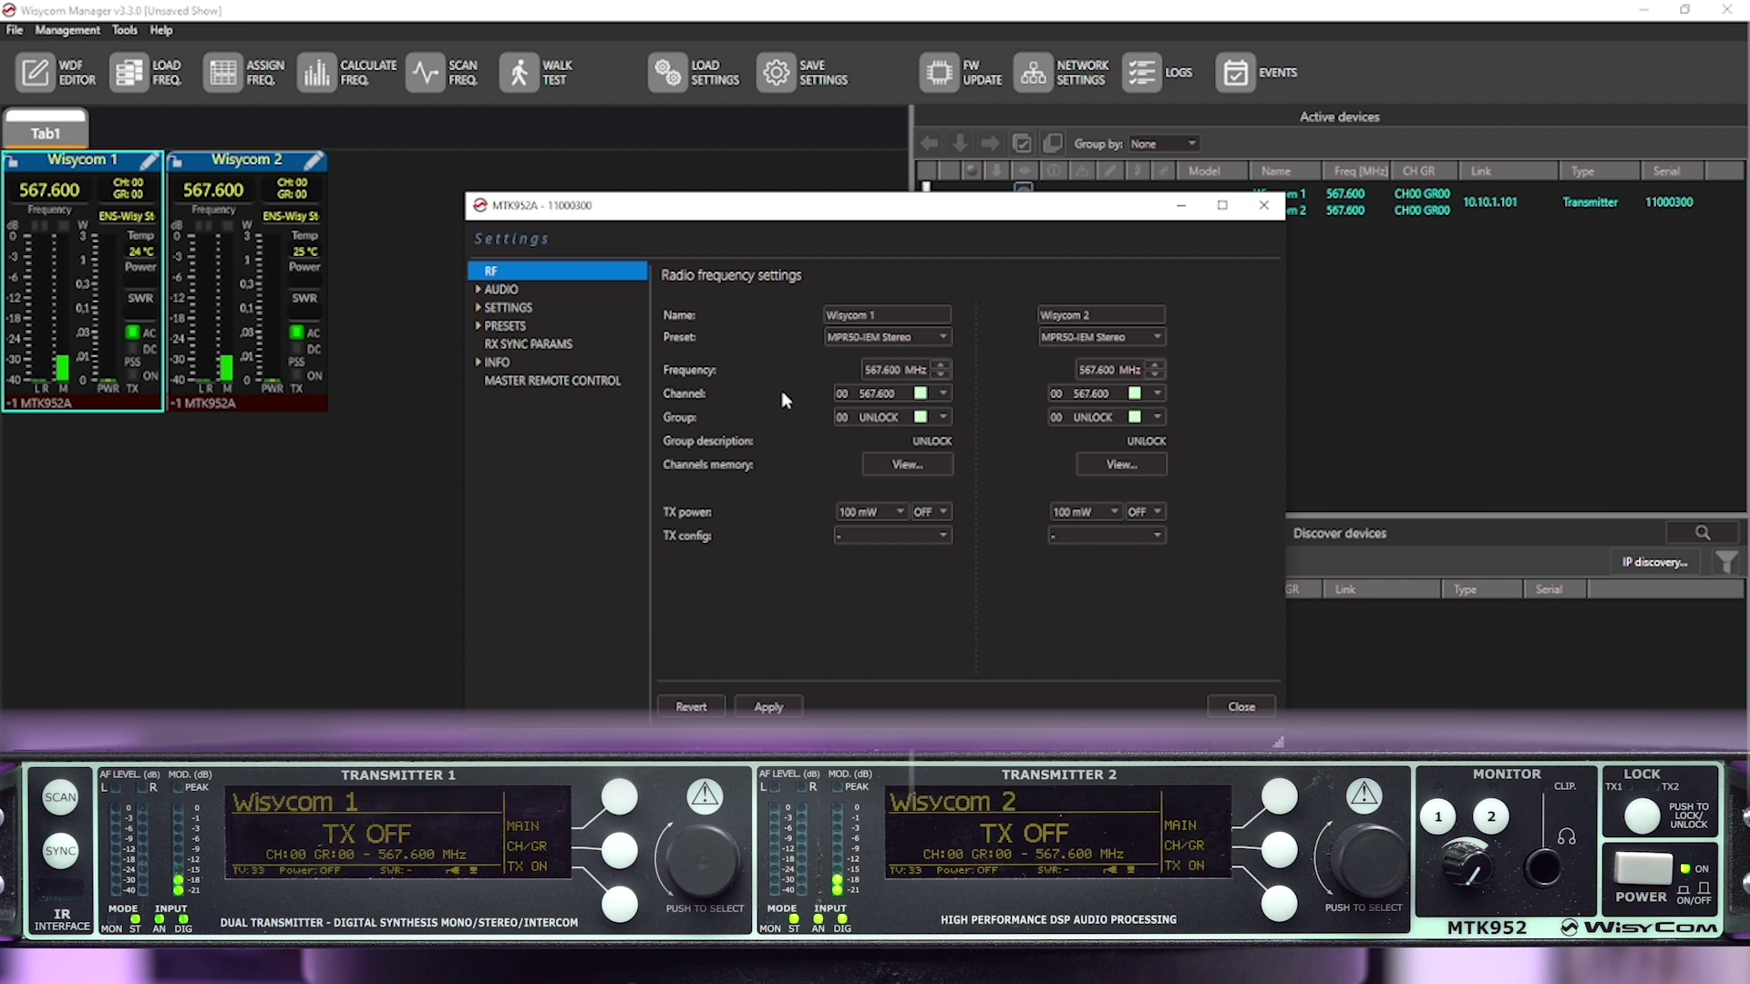
Step: Put Wisycom 2 on channel 01 at 598.250 MHz and apply it
click(1066, 388)
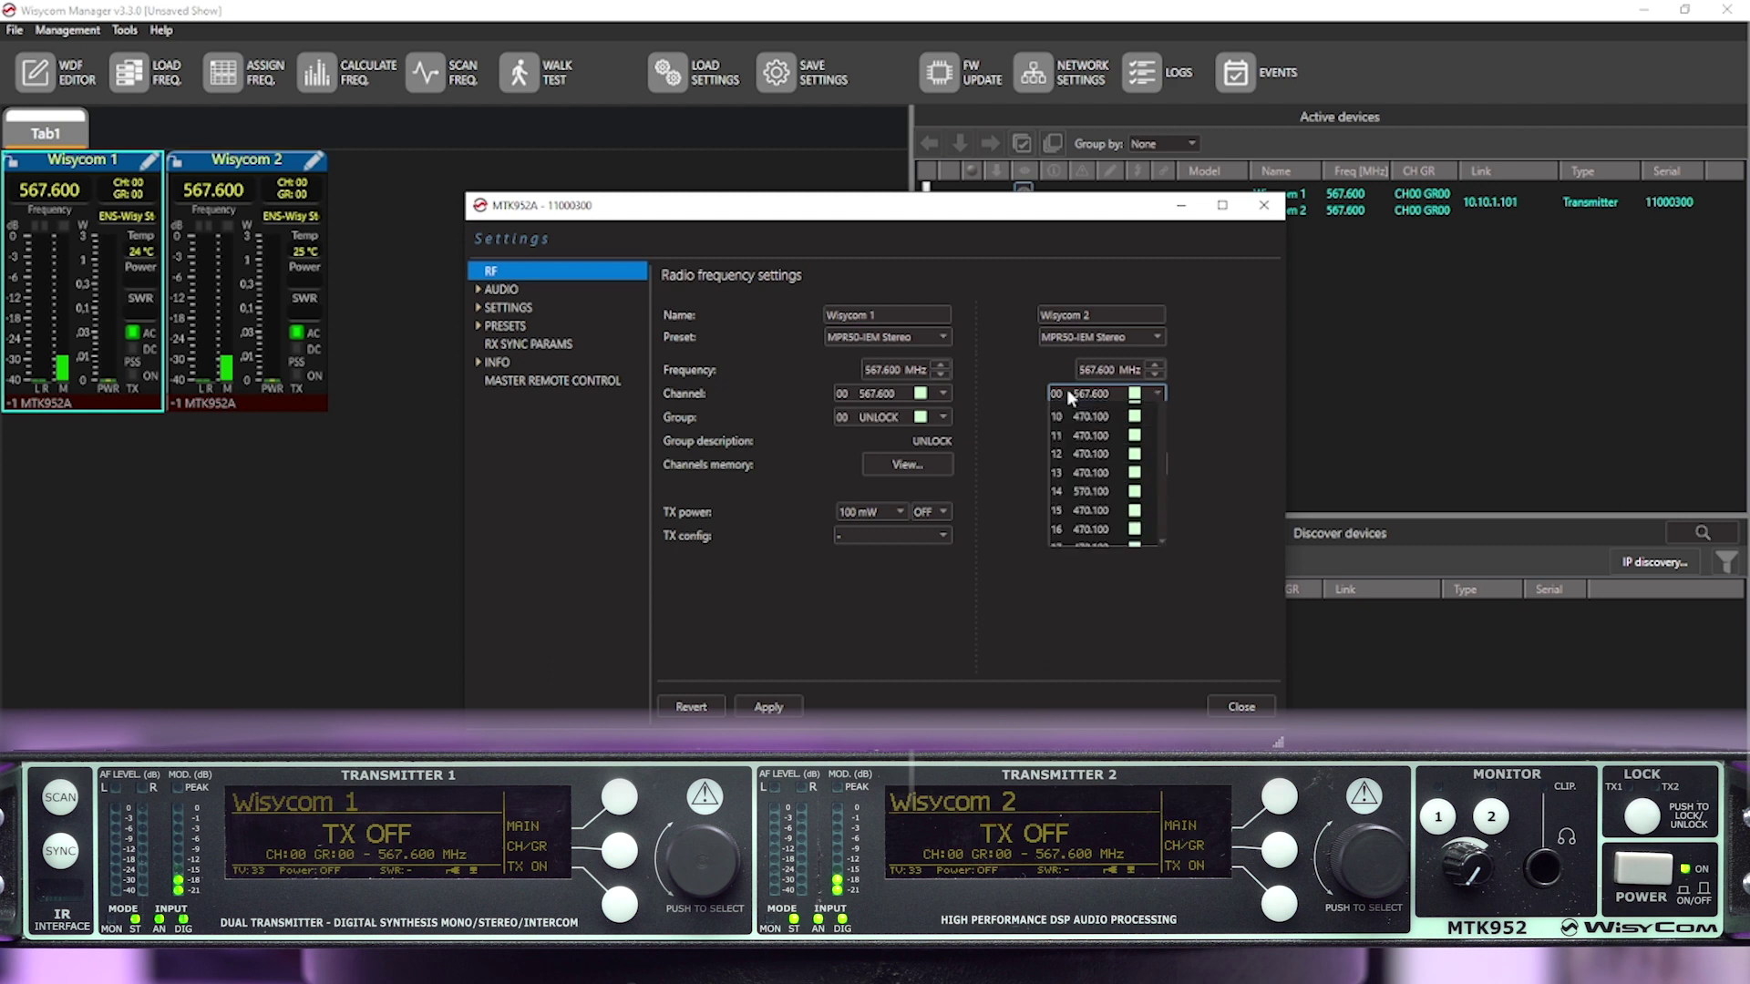
click(1090, 430)
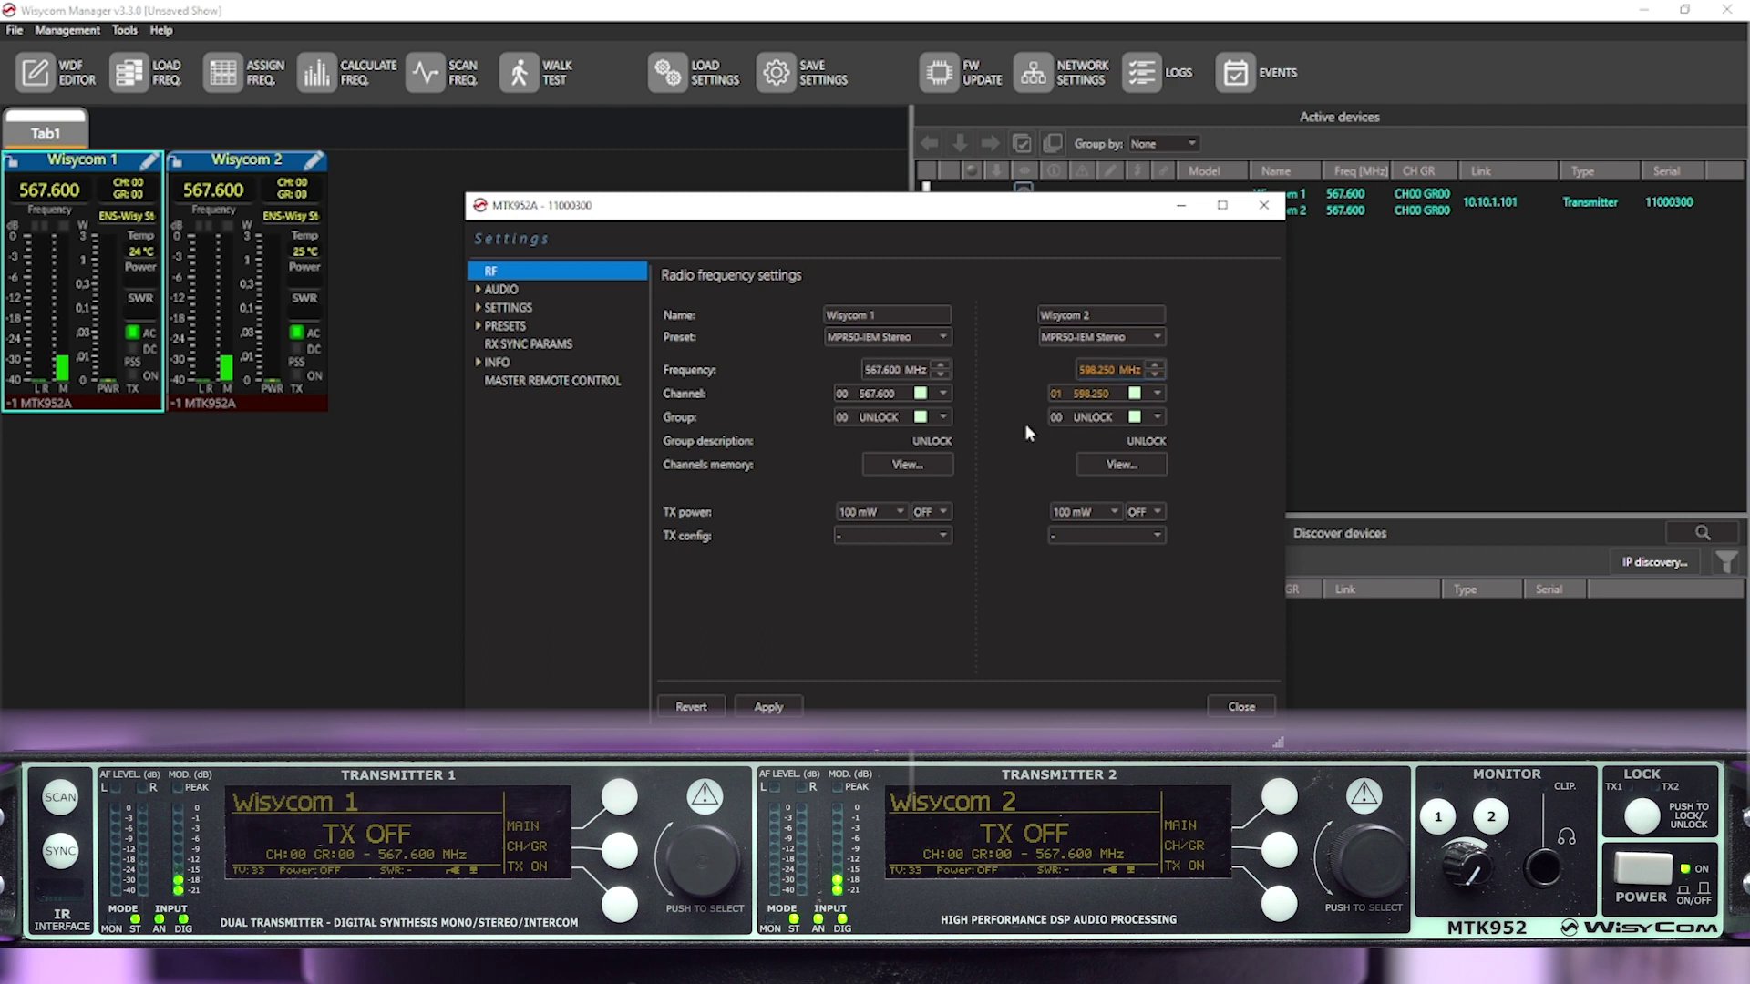
click(751, 708)
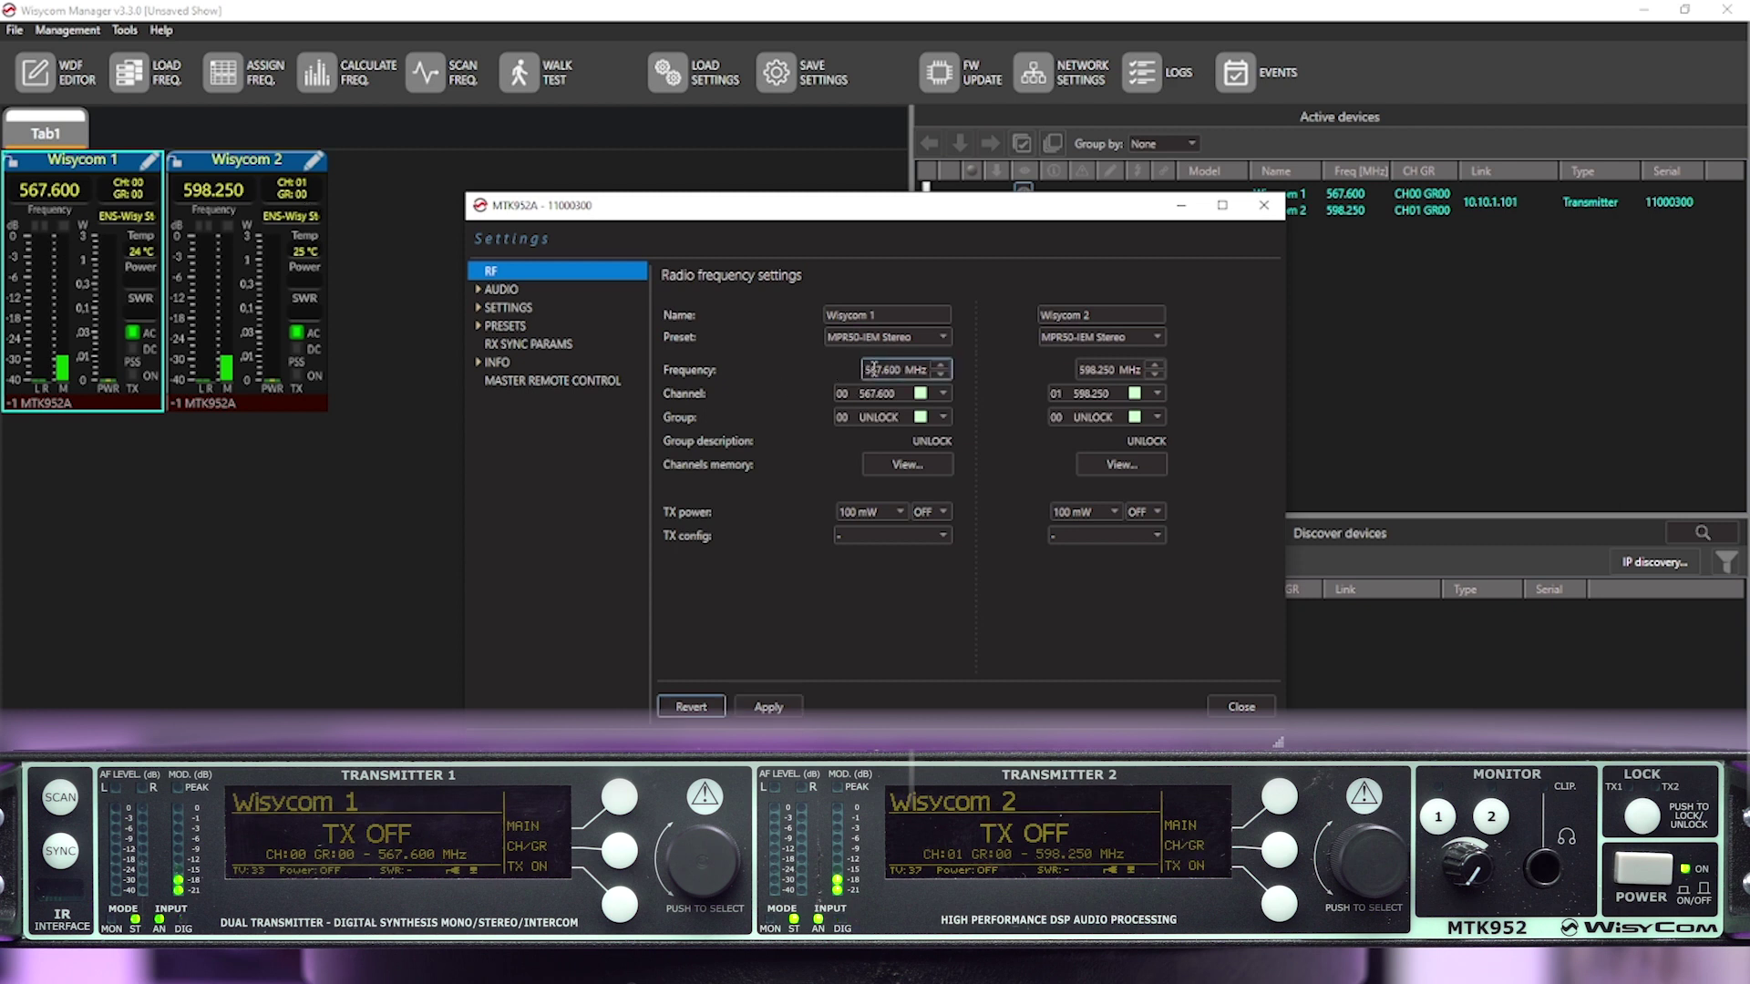
drag(870, 369, 883, 370)
Step: Set Wisycom 1 to 542.500 MHz, apply it, and store it on CH00 GR00
key(BackSpace)
text(42)
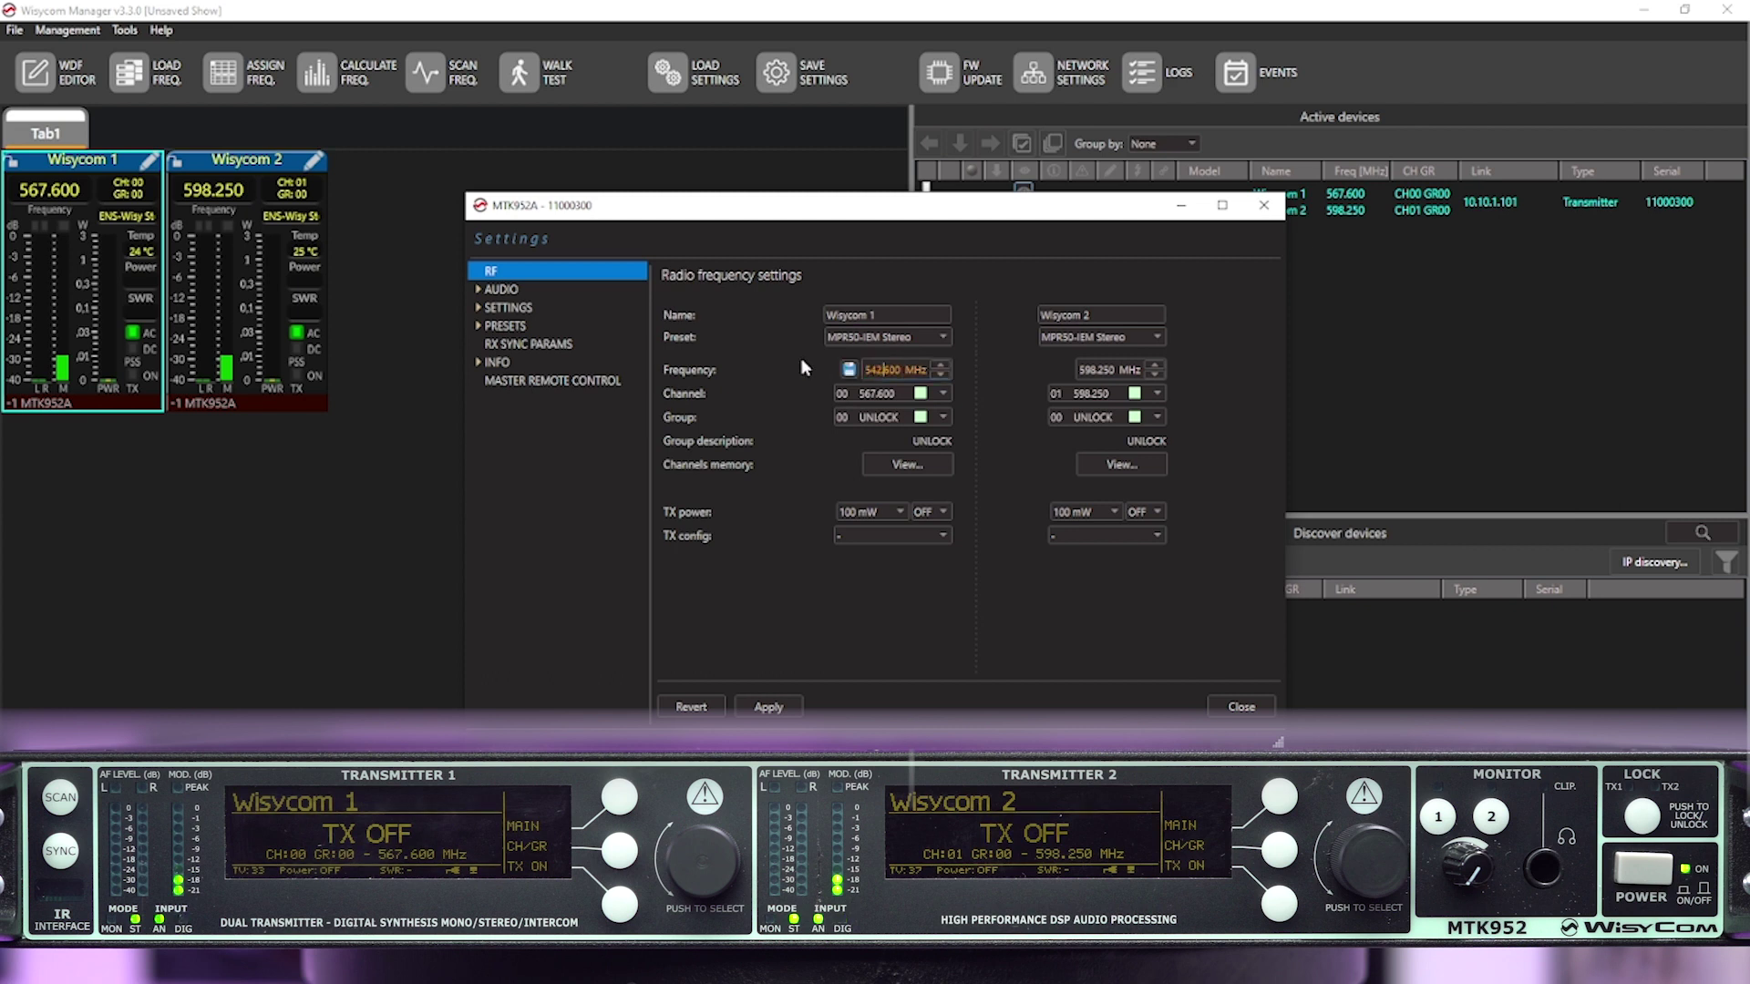
key(BackSpace)
text(0)
key(BackSpace)
text(5)
click(768, 709)
click(848, 370)
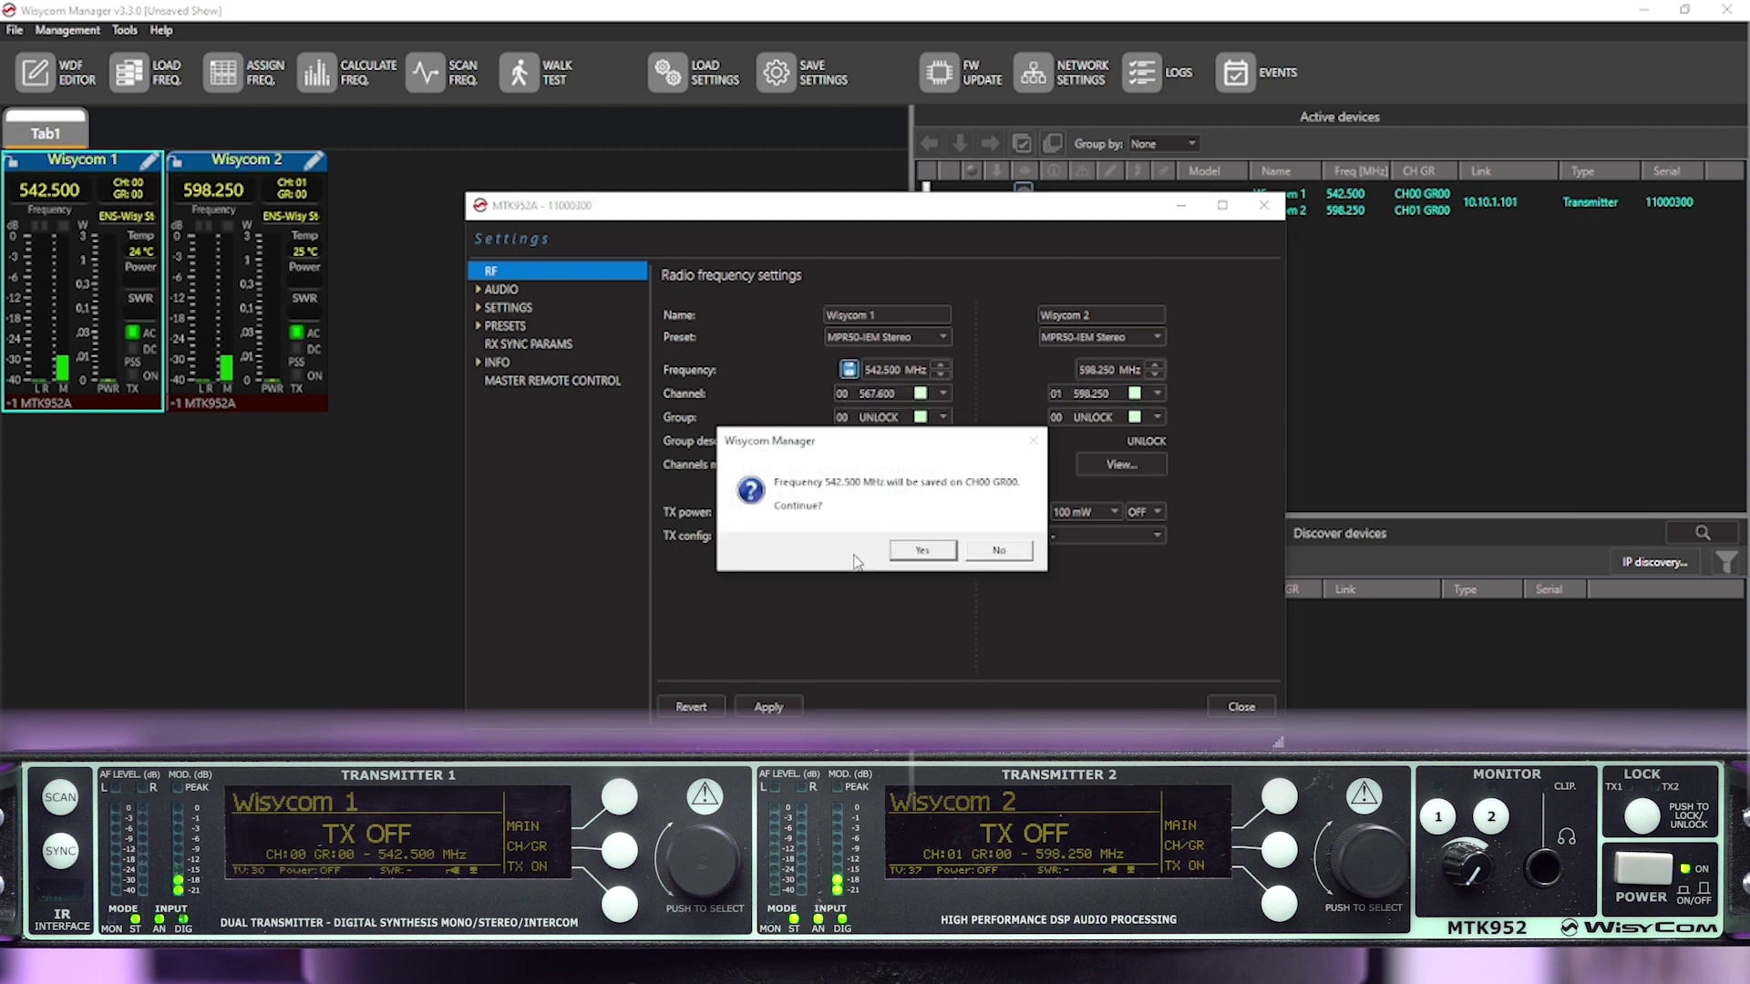
click(919, 550)
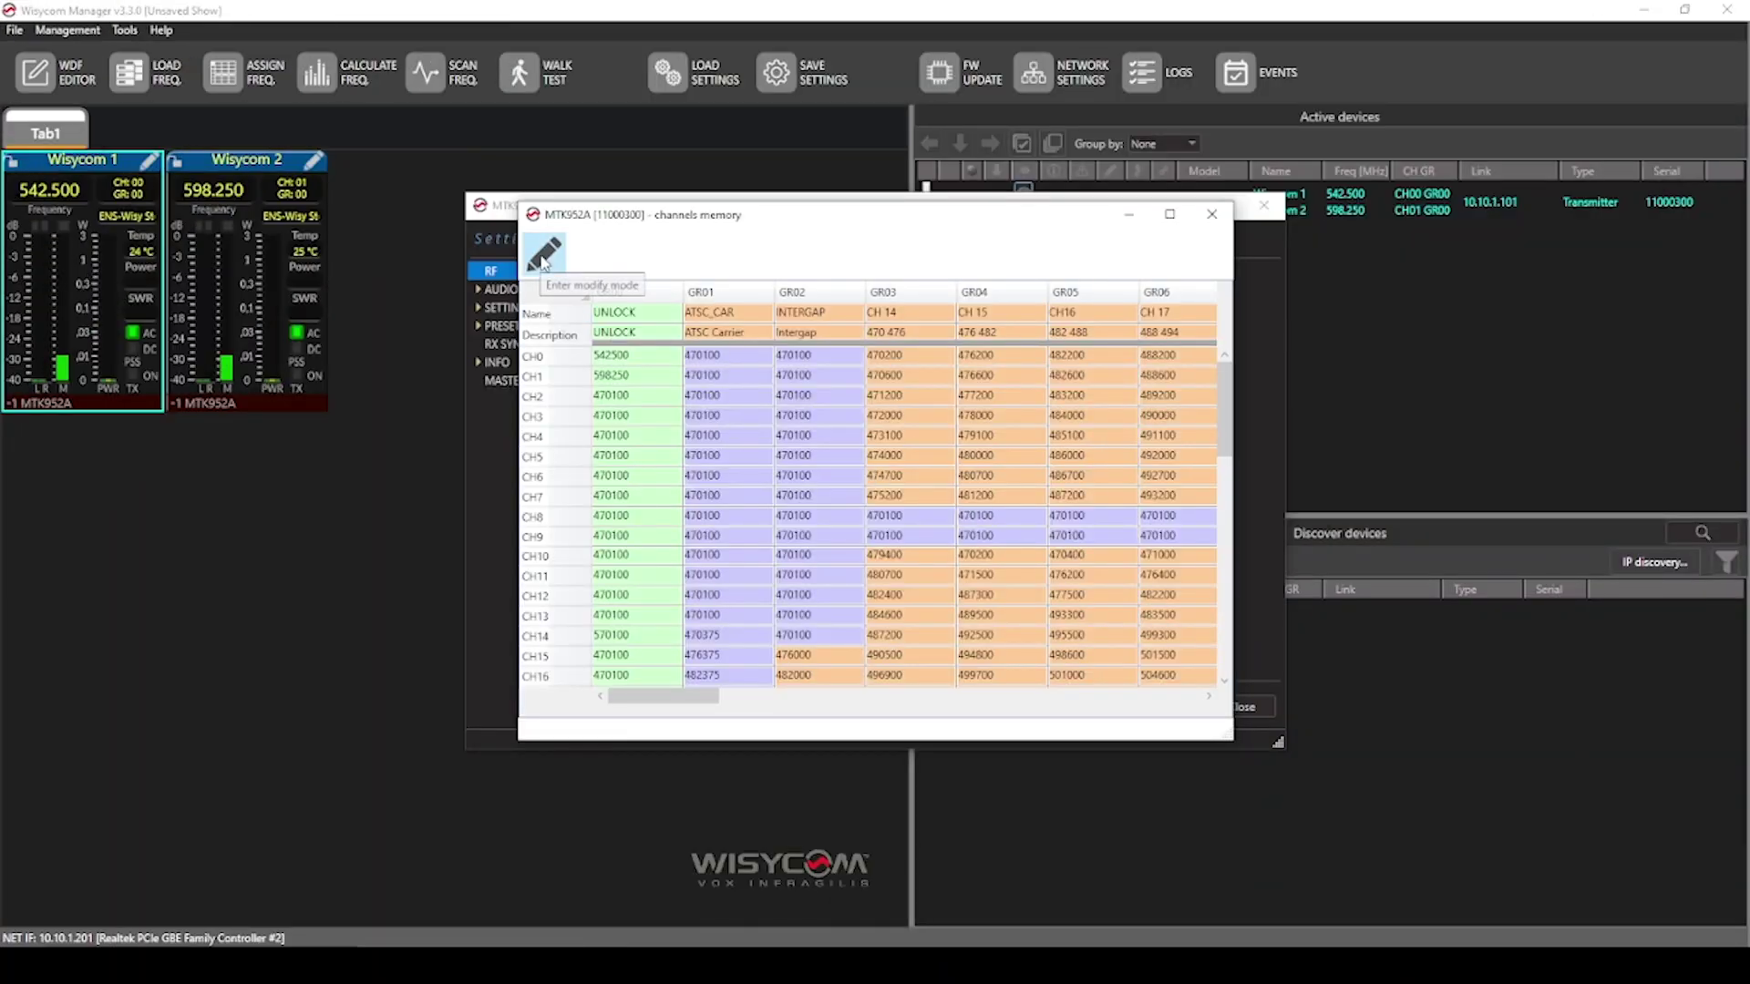
Step: Make the channel memory table editable, then close it and the MTK952A settings window
click(544, 260)
click(618, 463)
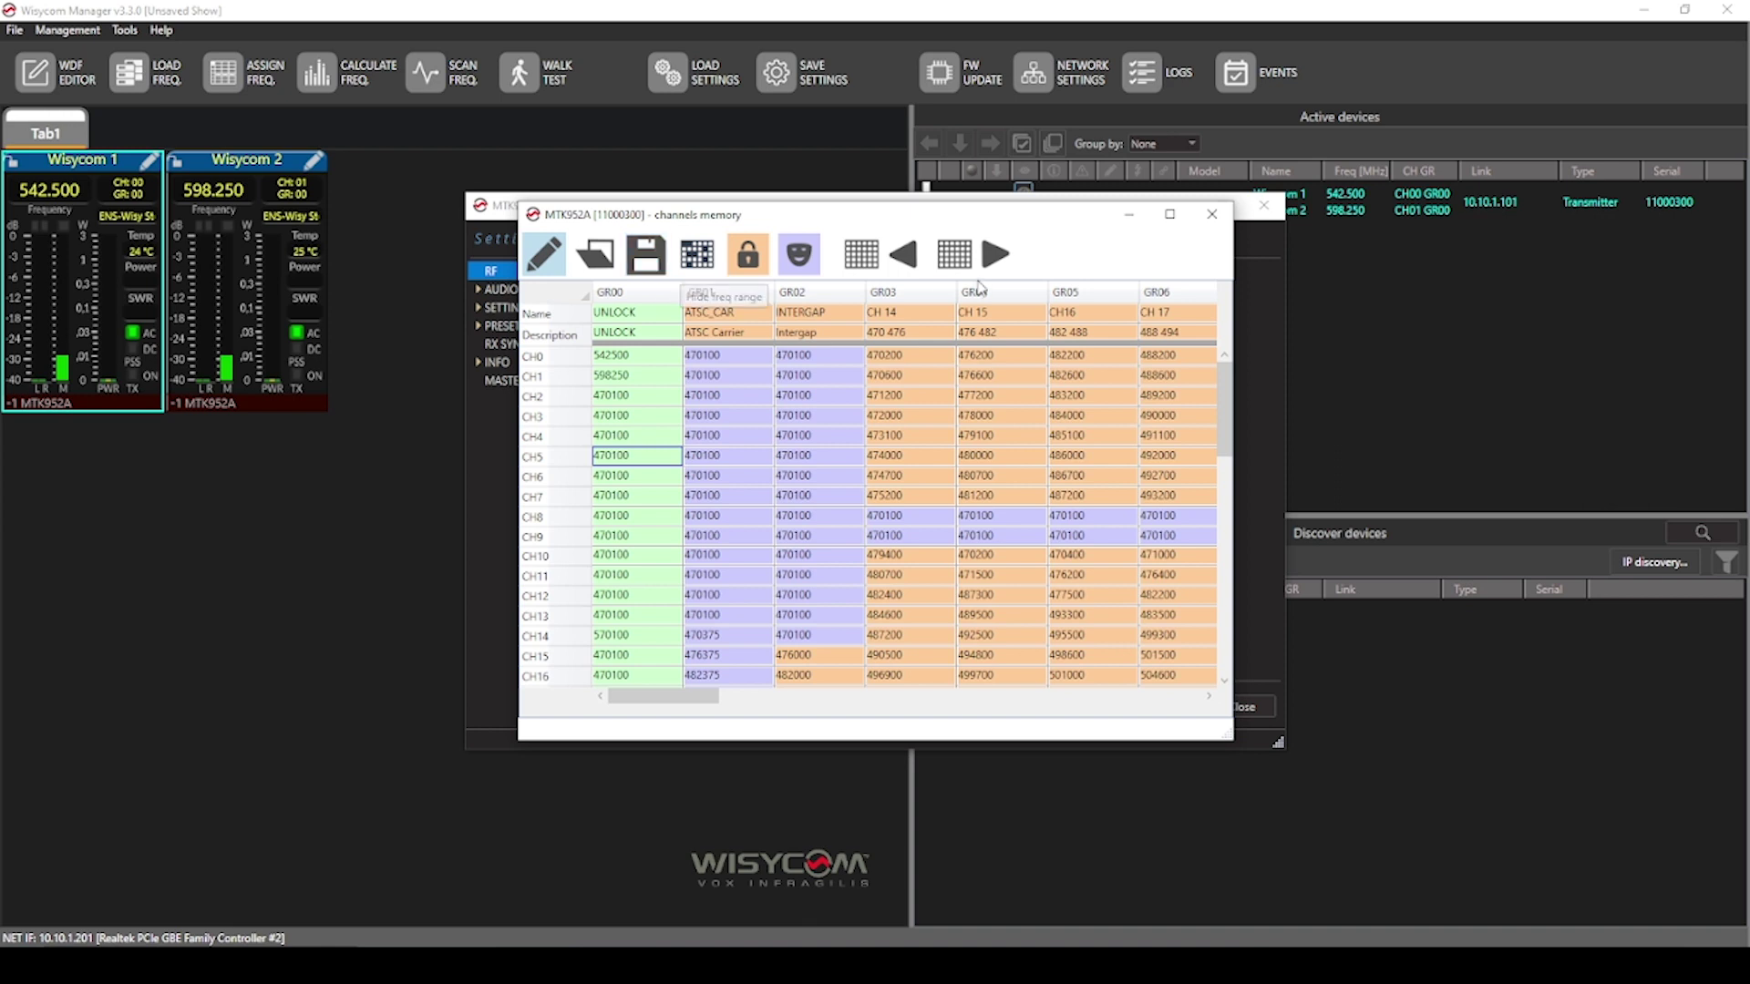
click(1213, 214)
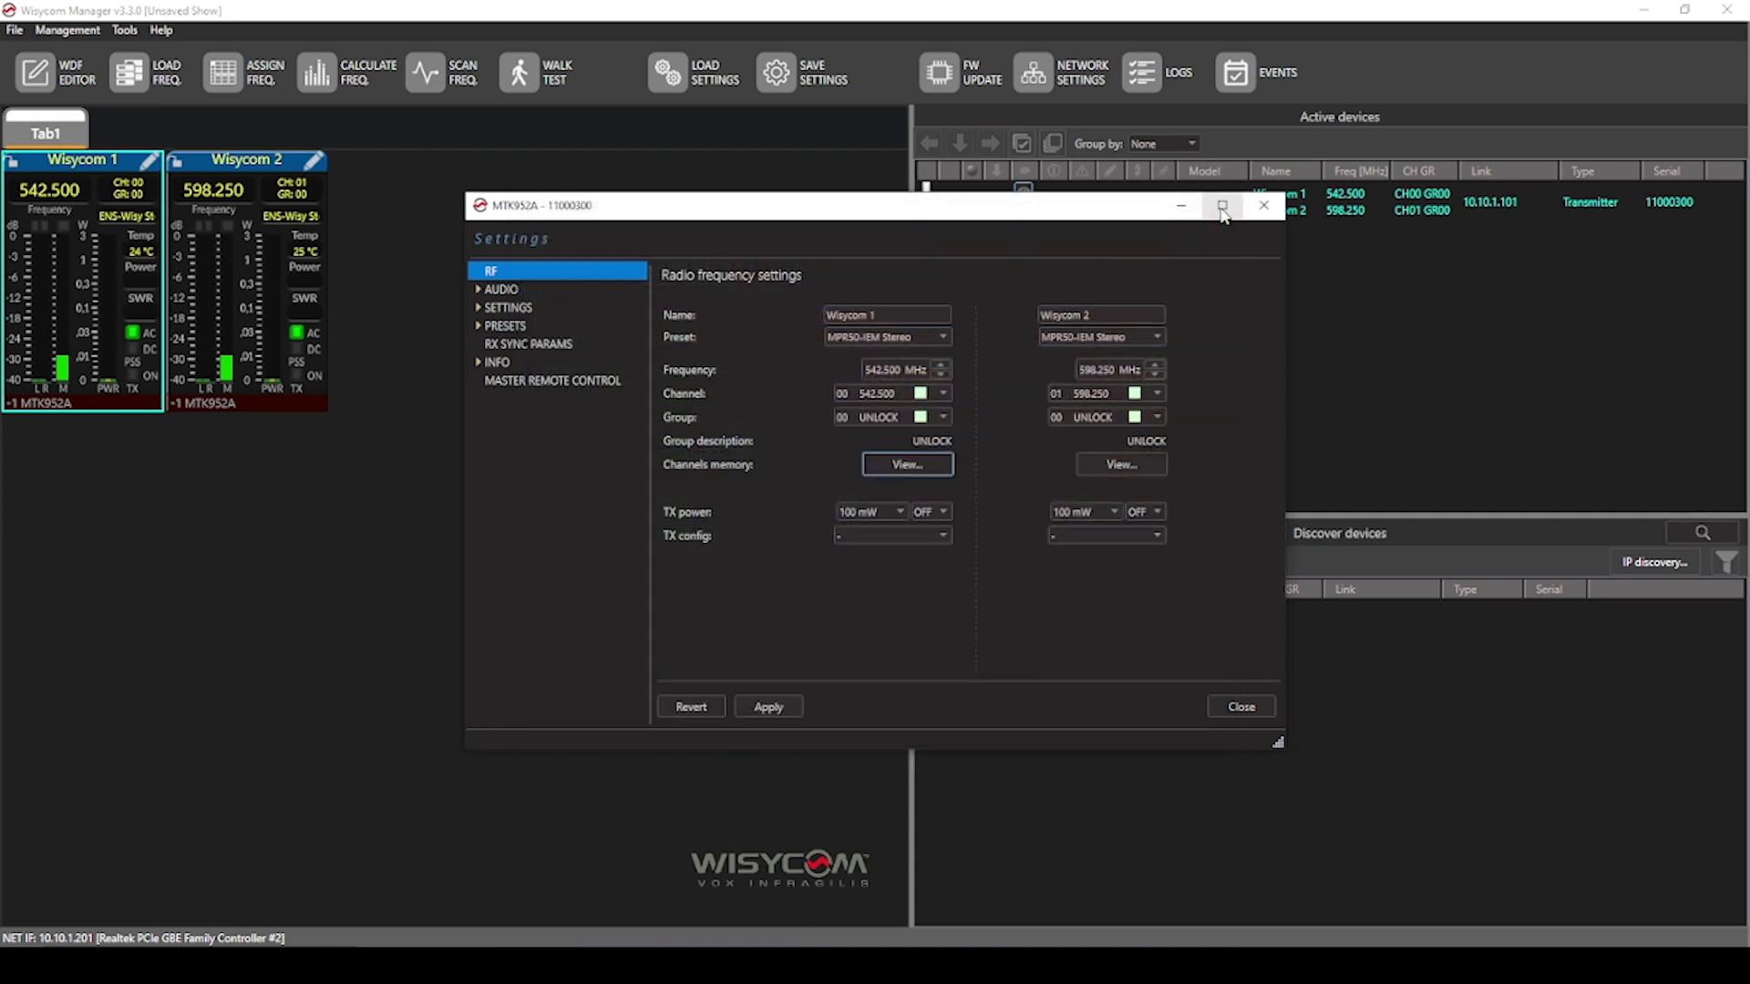
click(1182, 206)
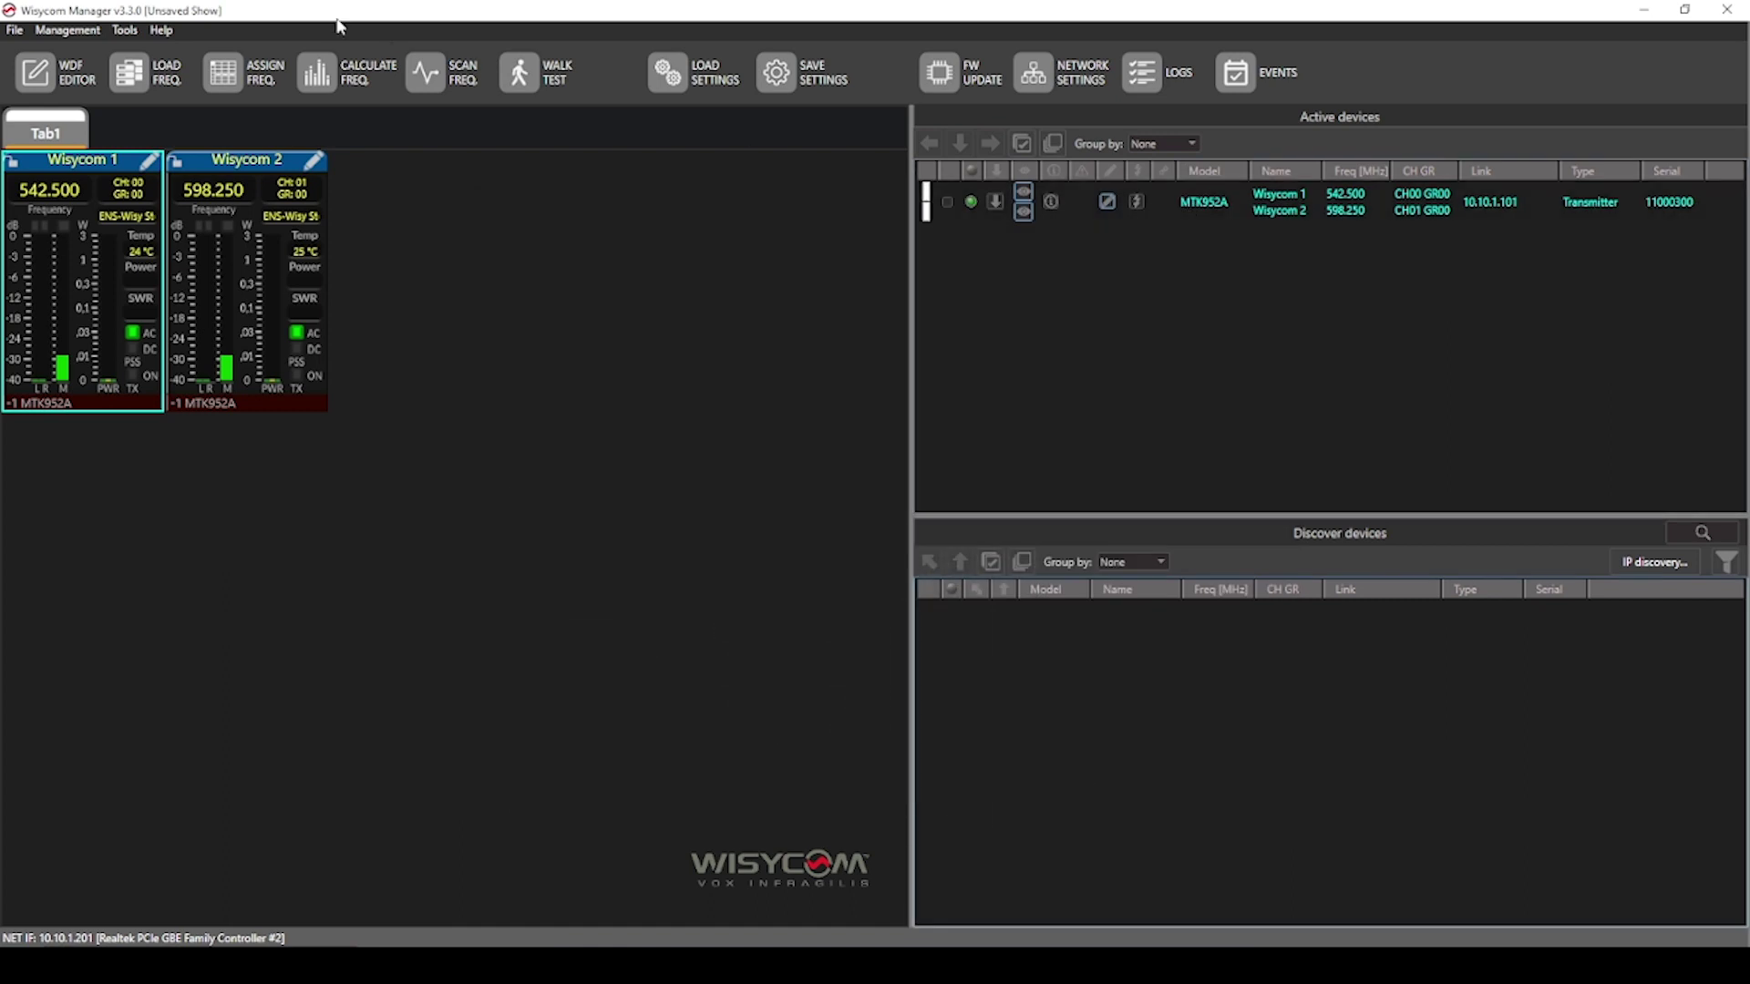
click(139, 83)
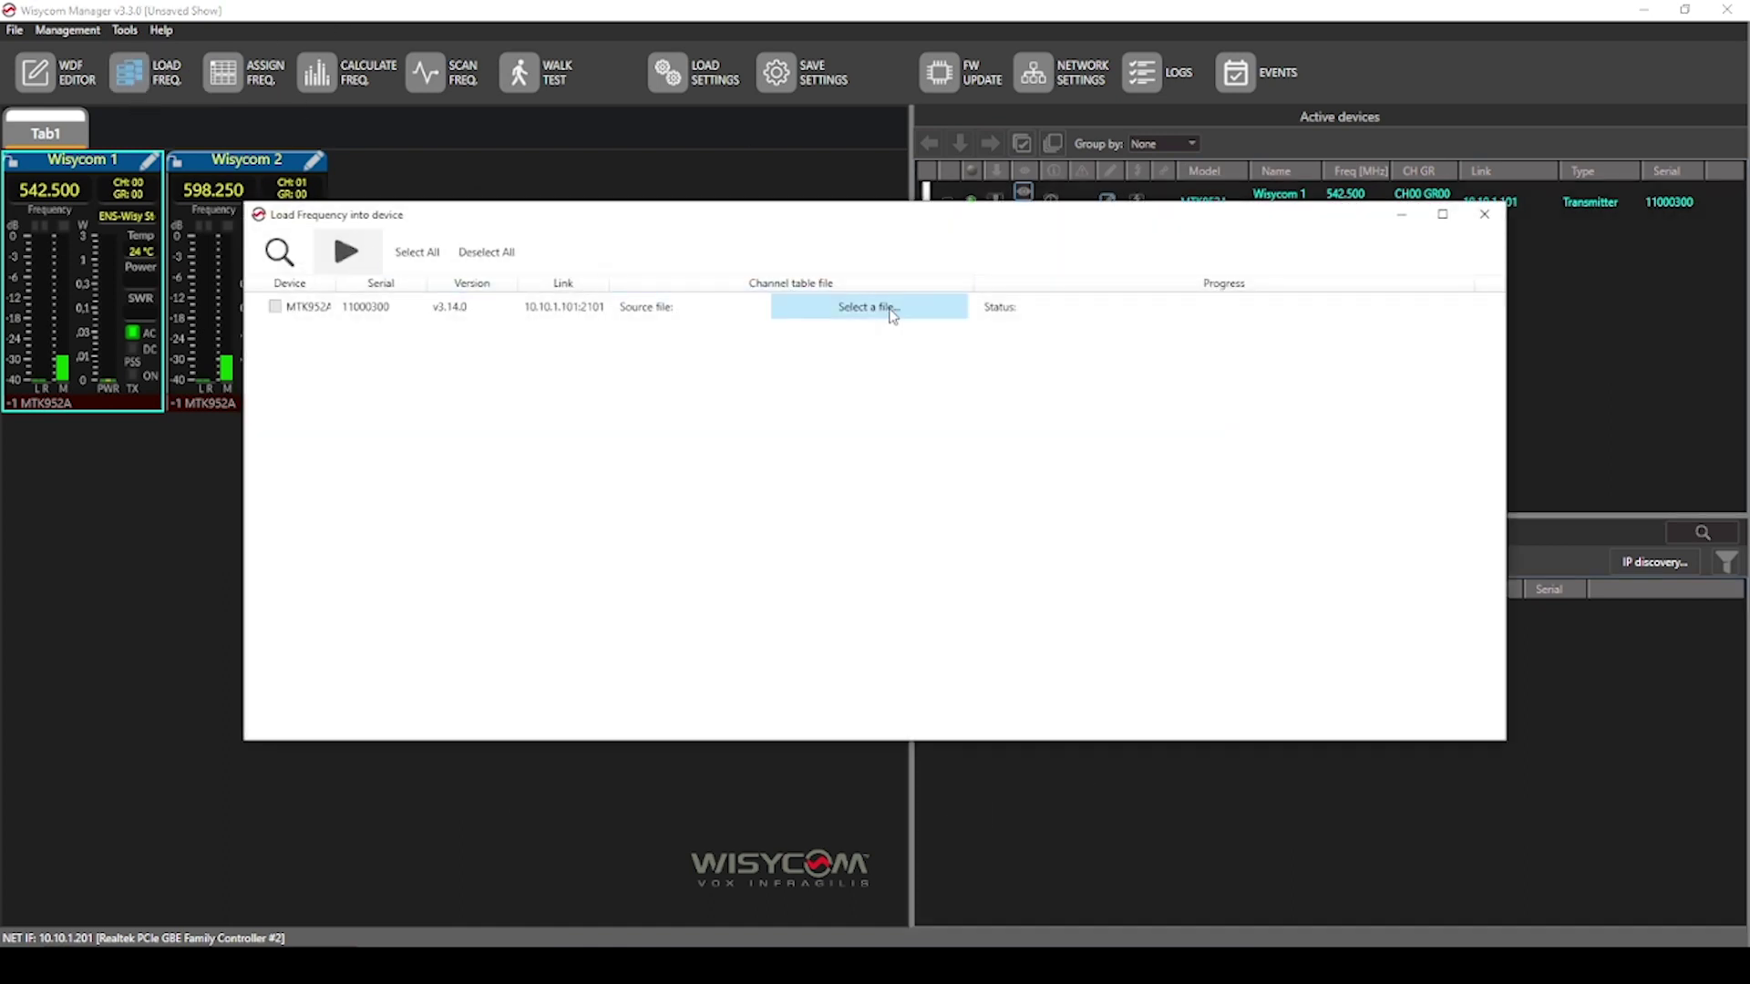
Step: Load the WISST122 USA .wdf chart for the MTK952A with incorrect frequencies set to Bypass
click(875, 308)
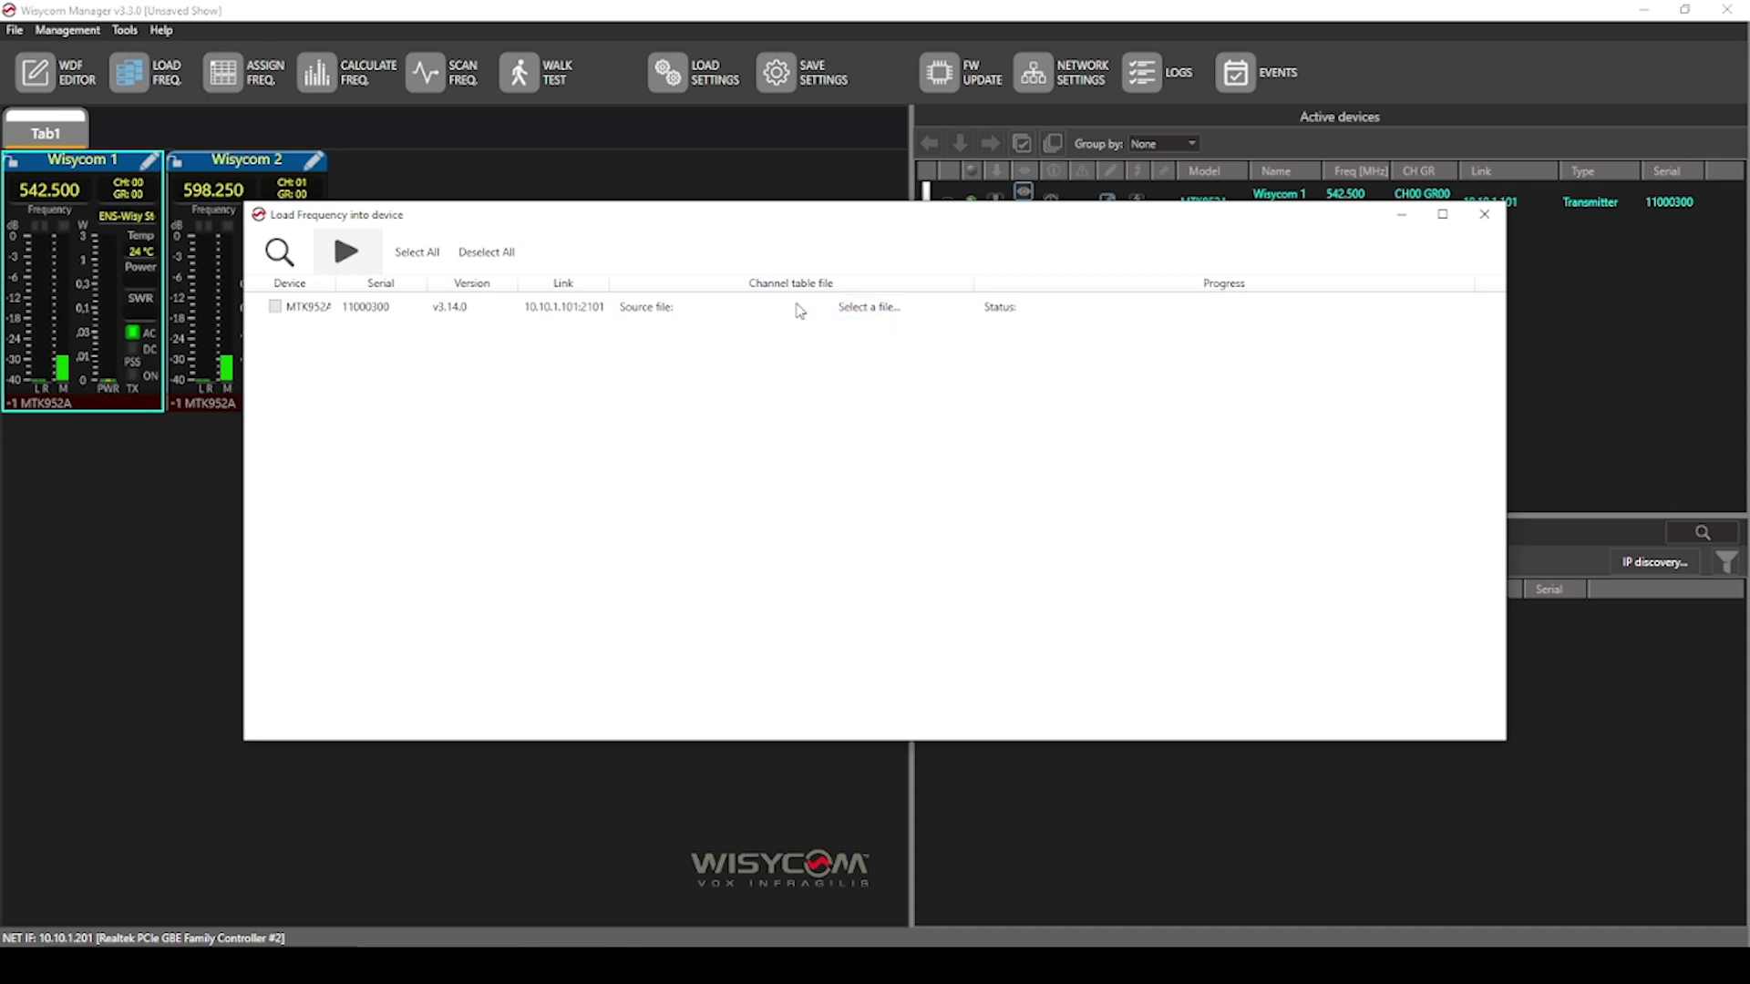
right_click(863, 311)
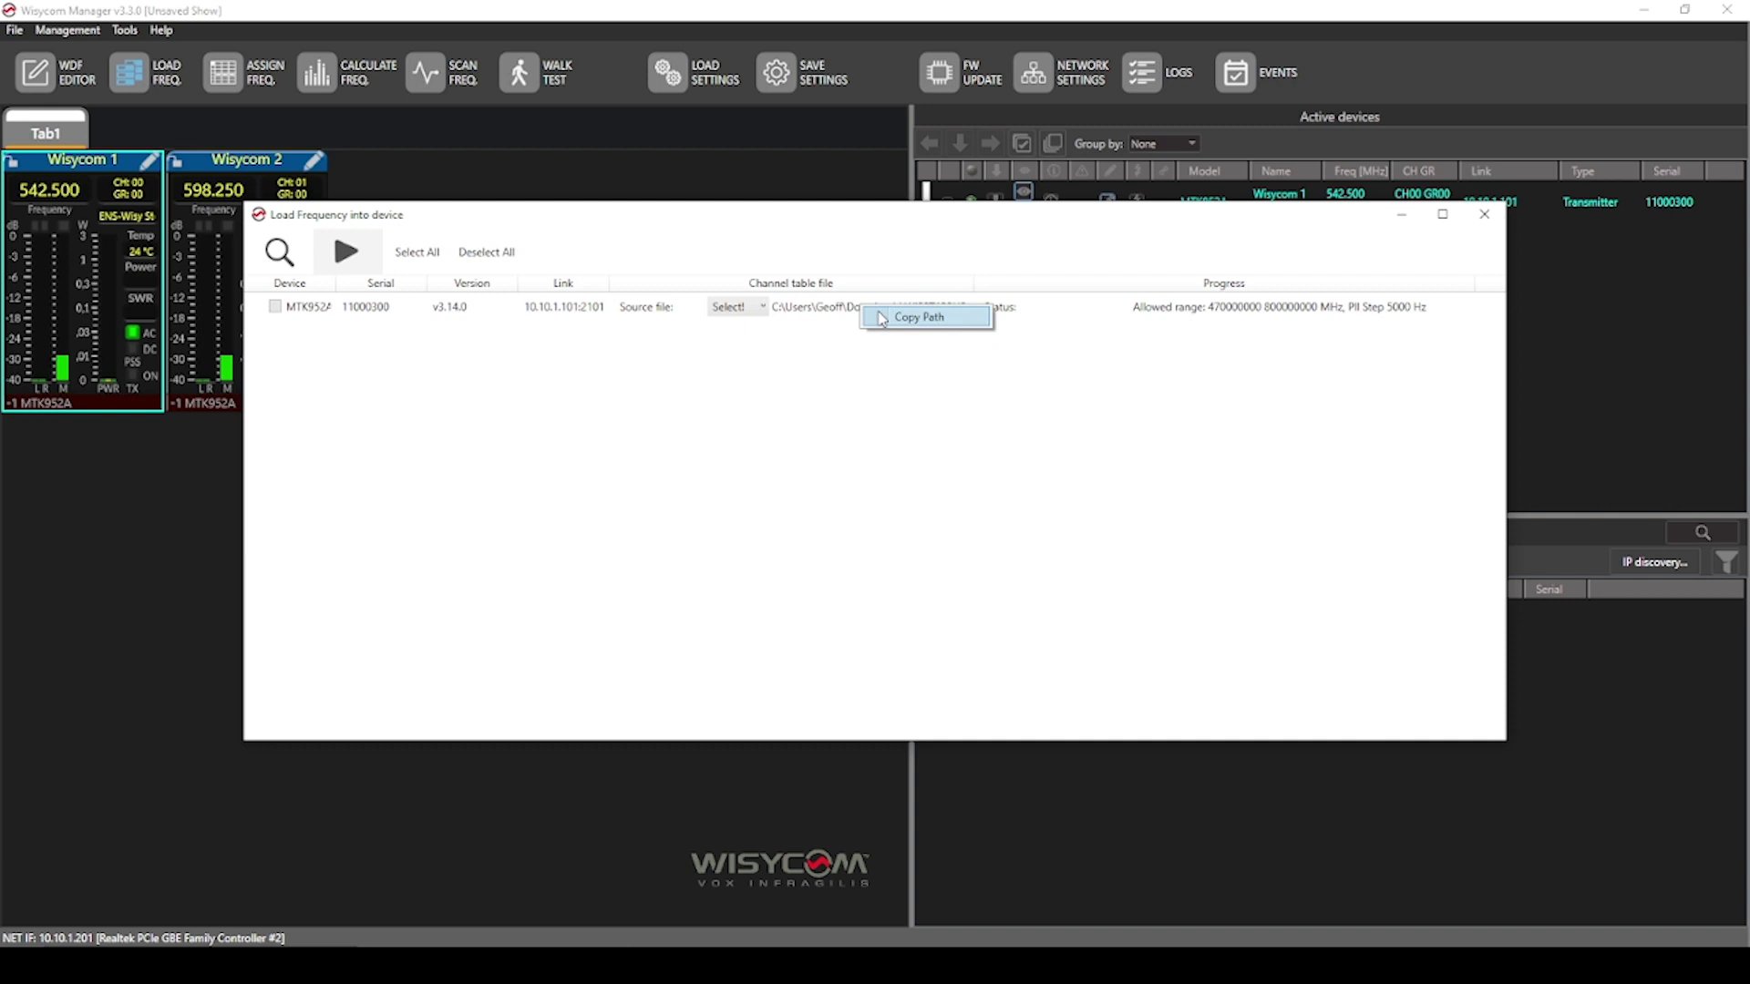
click(893, 318)
click(751, 315)
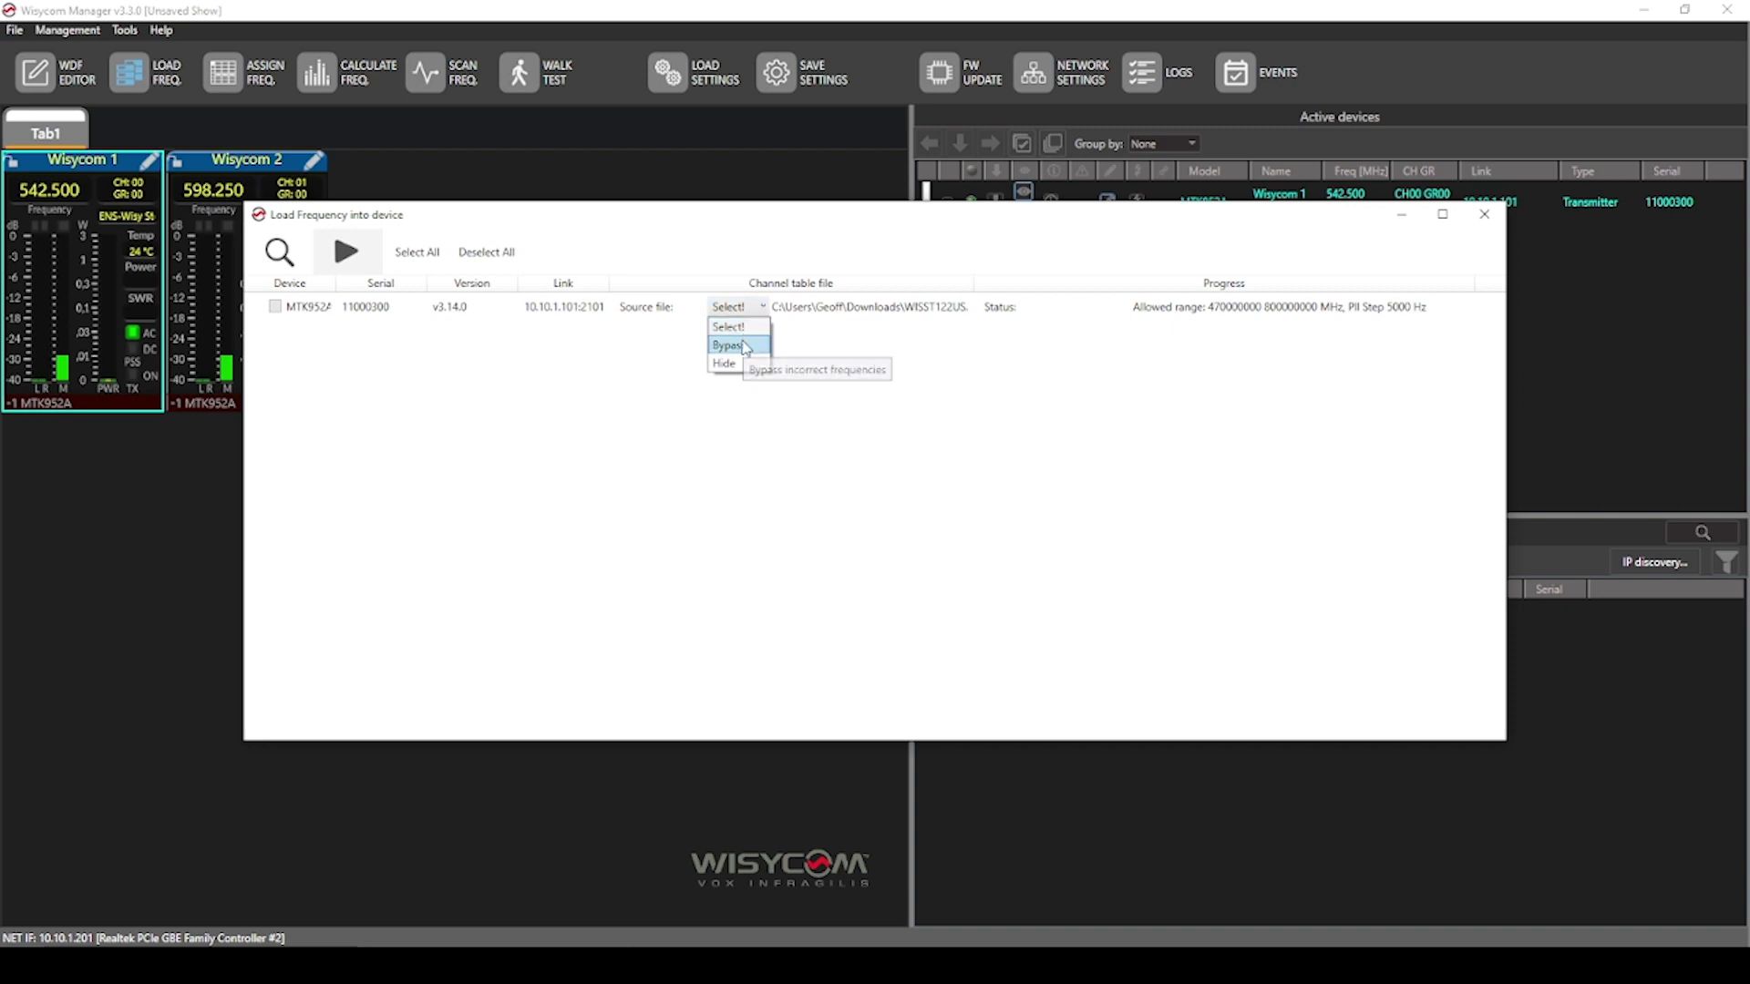
click(745, 345)
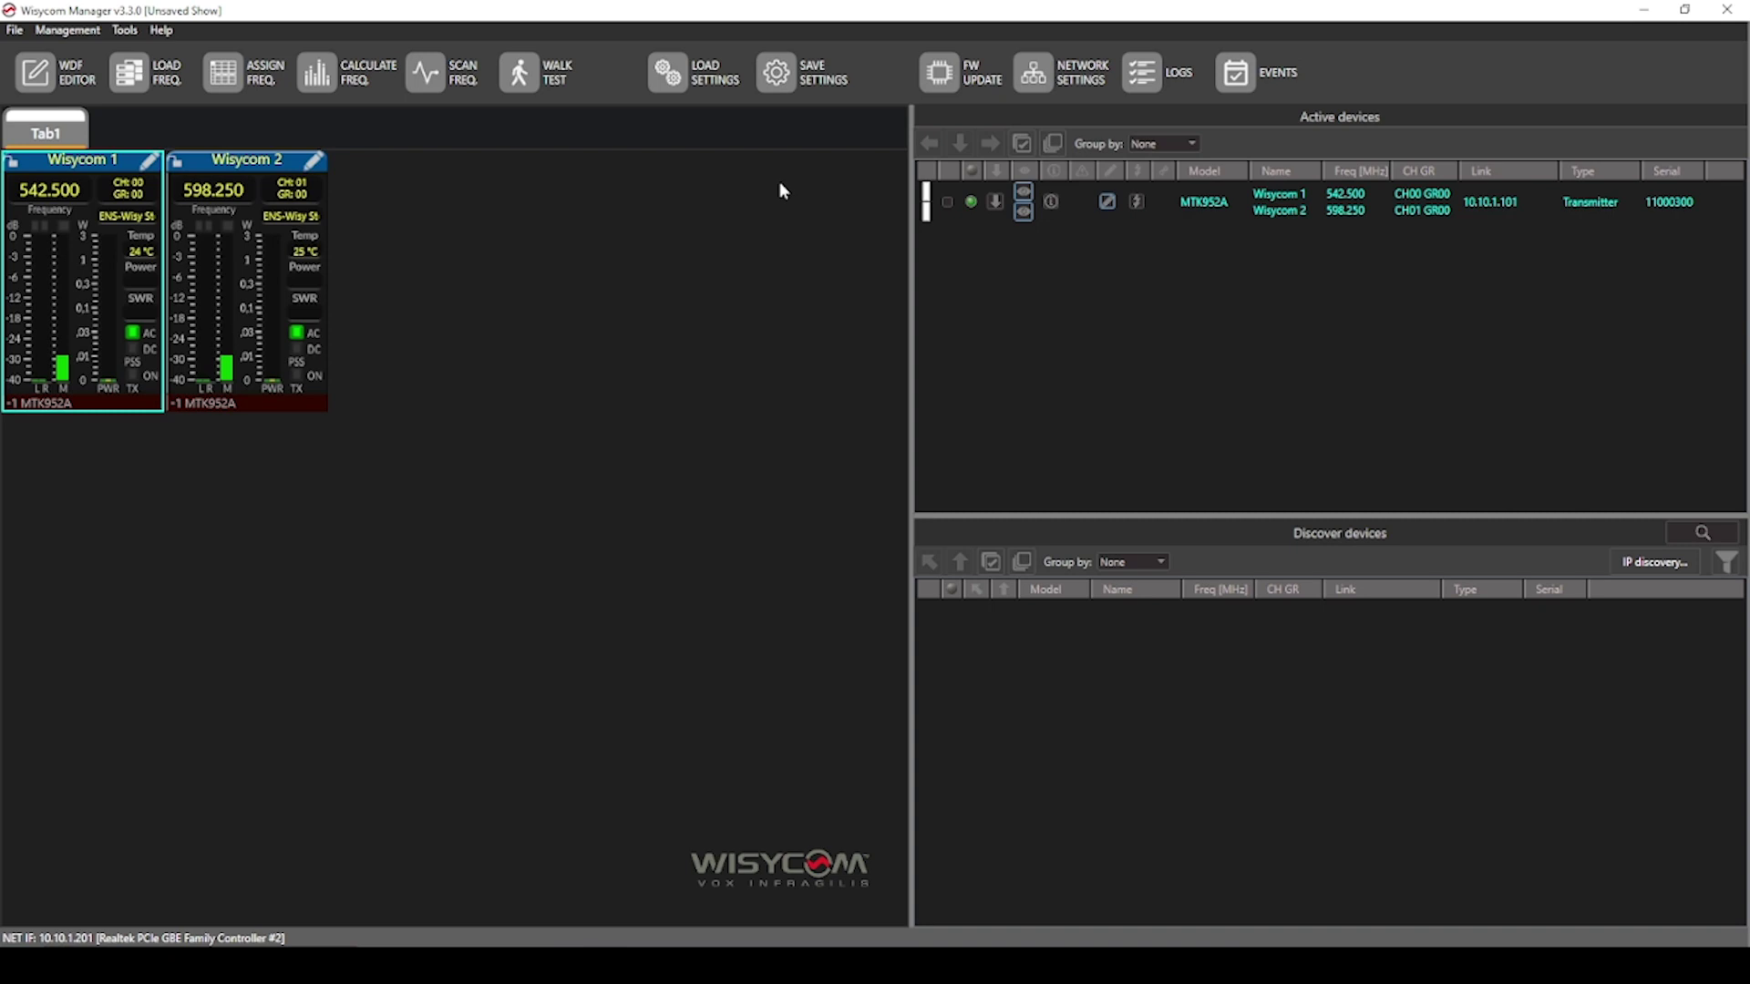
Step: Open the Save Settings to file window listing the MTK952A
click(779, 72)
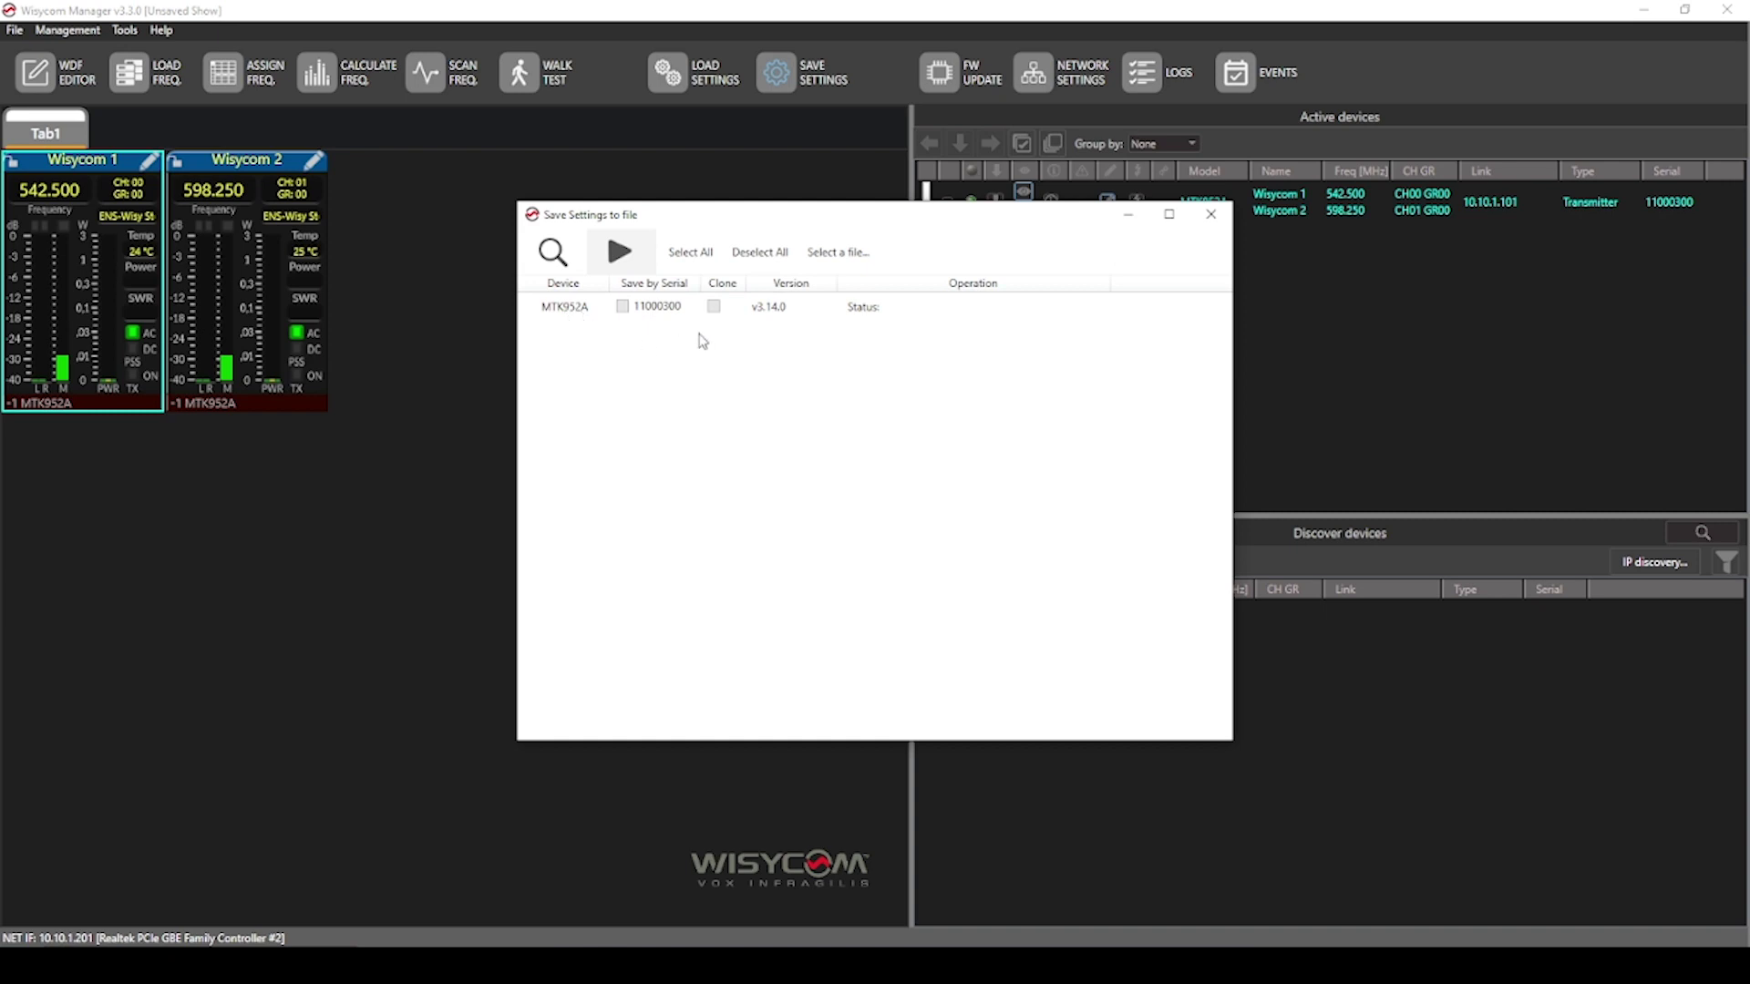
Step: Set the settings save destination to WisycomBaseline.xwcf in the WISST122_USA downloads folder
click(843, 261)
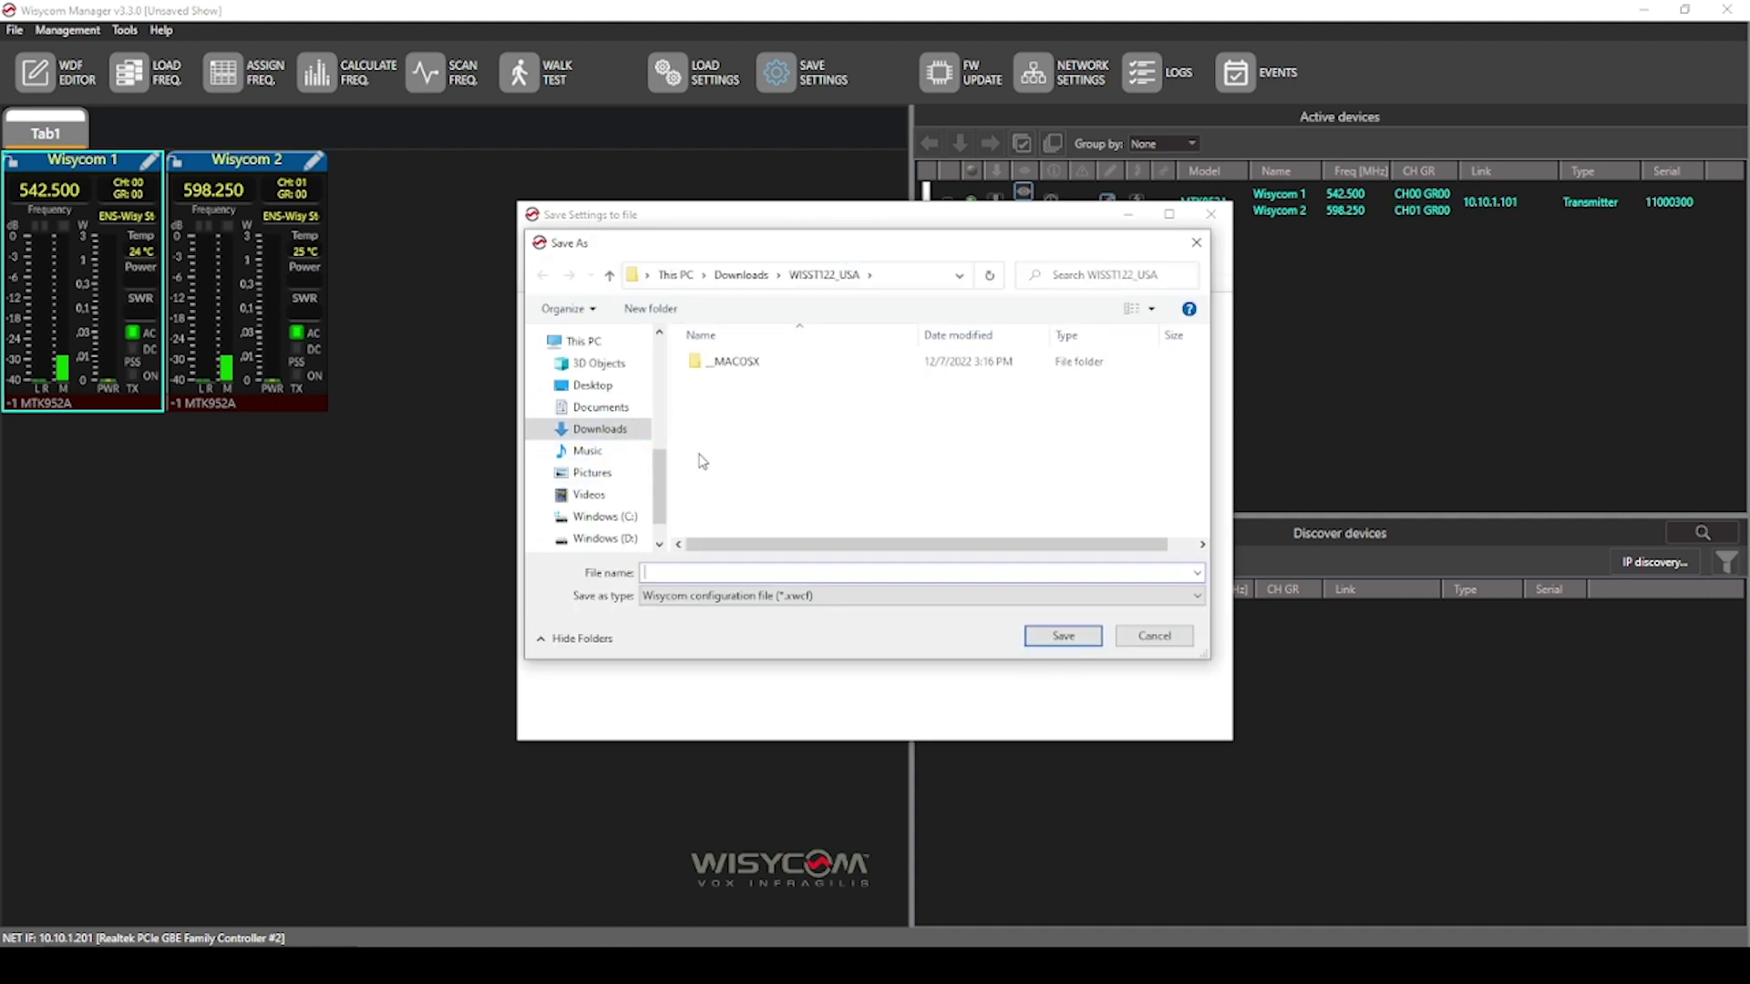
text(WisycomBaselie)
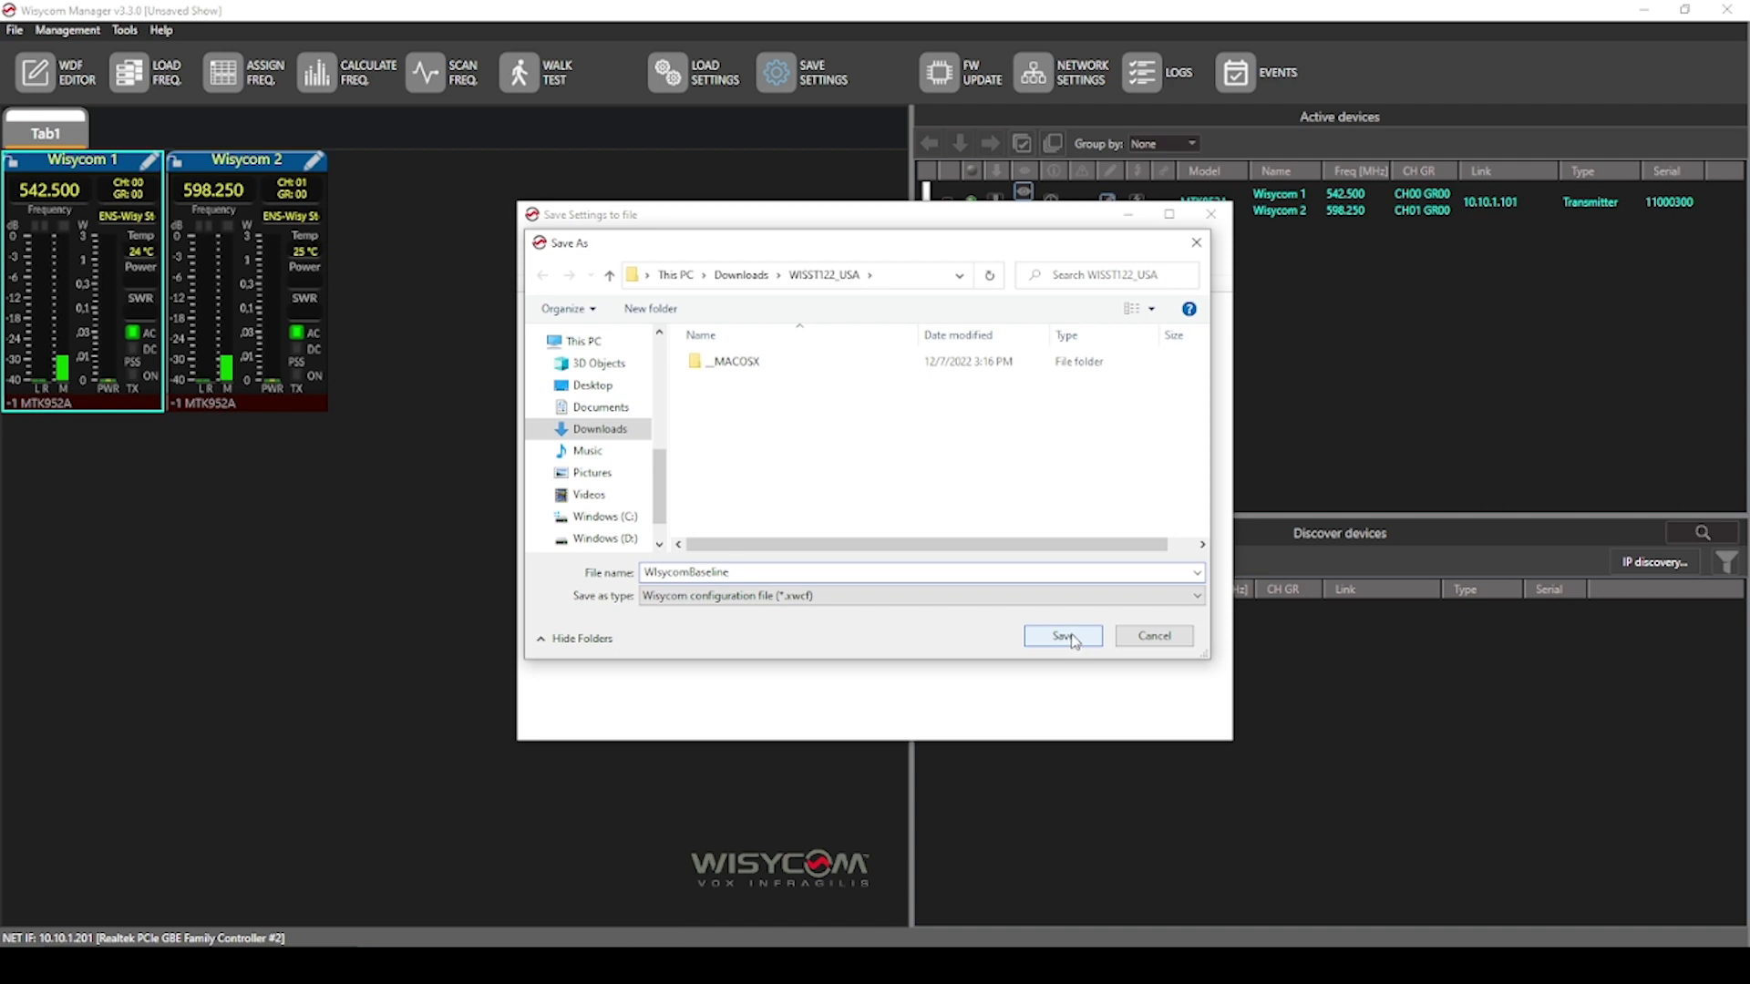
click(1075, 638)
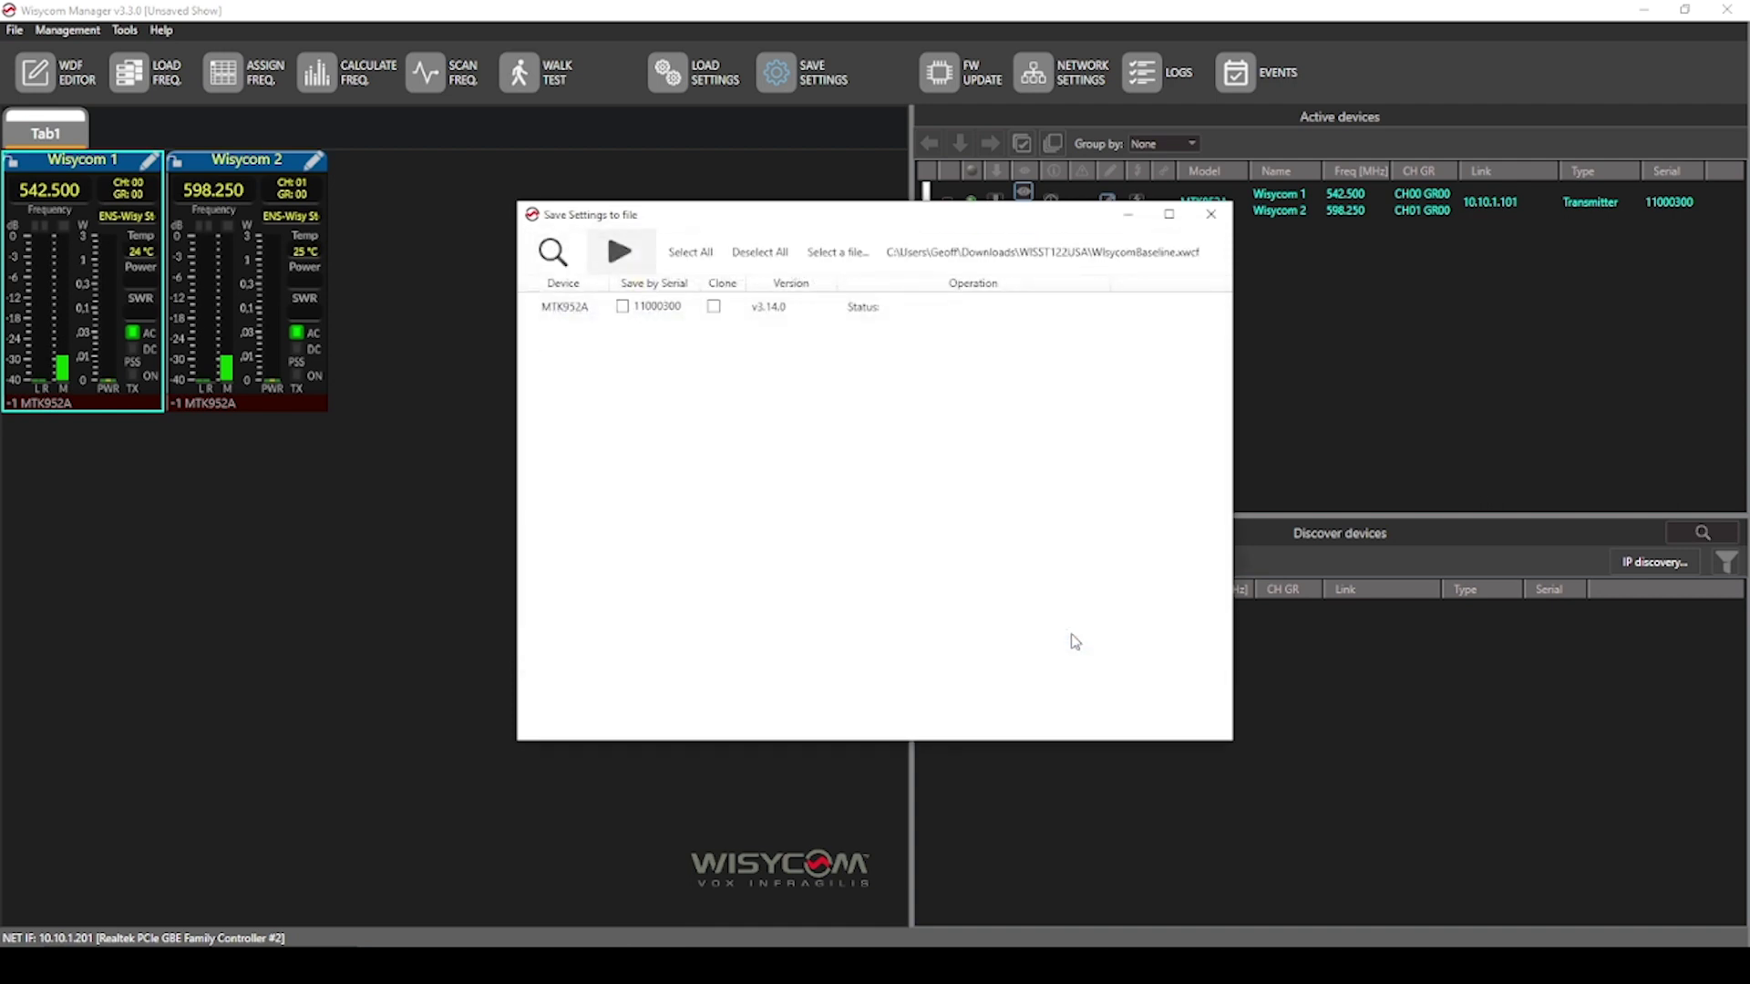
Step: Clone the MTK952A settings and save them to WisycomBaseline.xwcf
click(715, 308)
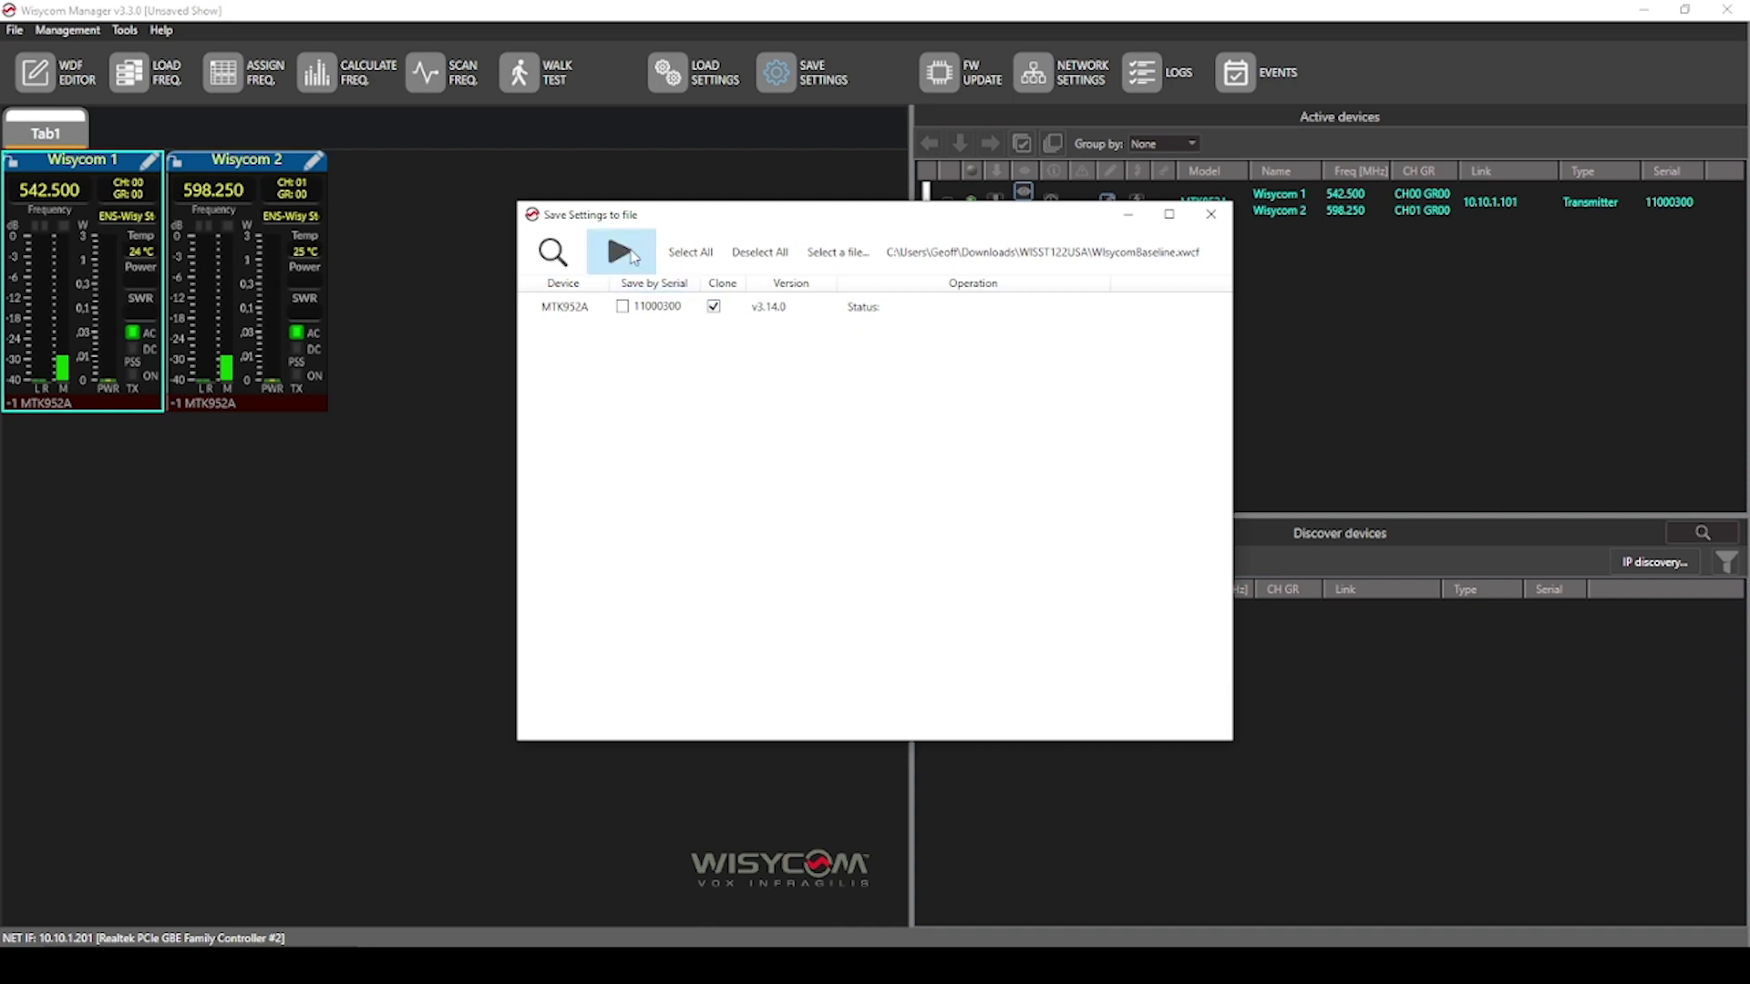
click(619, 252)
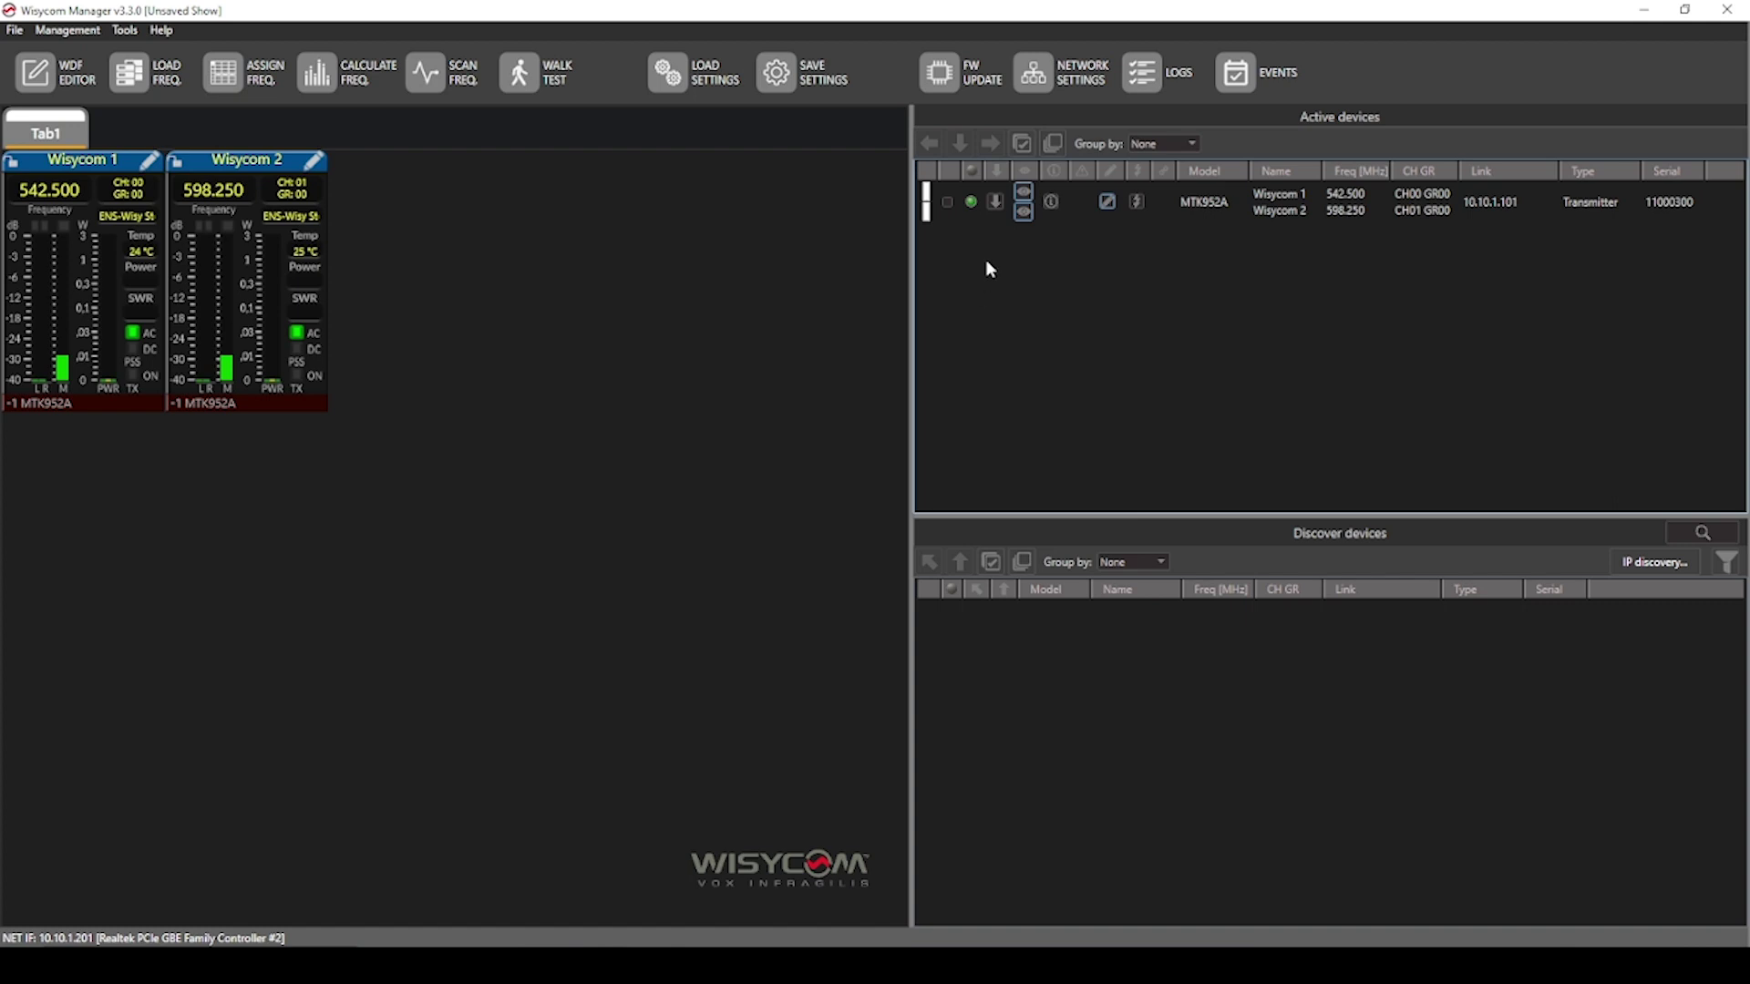
Step: Hide the Wisycom 1 live control panel from Tab1, then bring up the FW Update window
click(1023, 191)
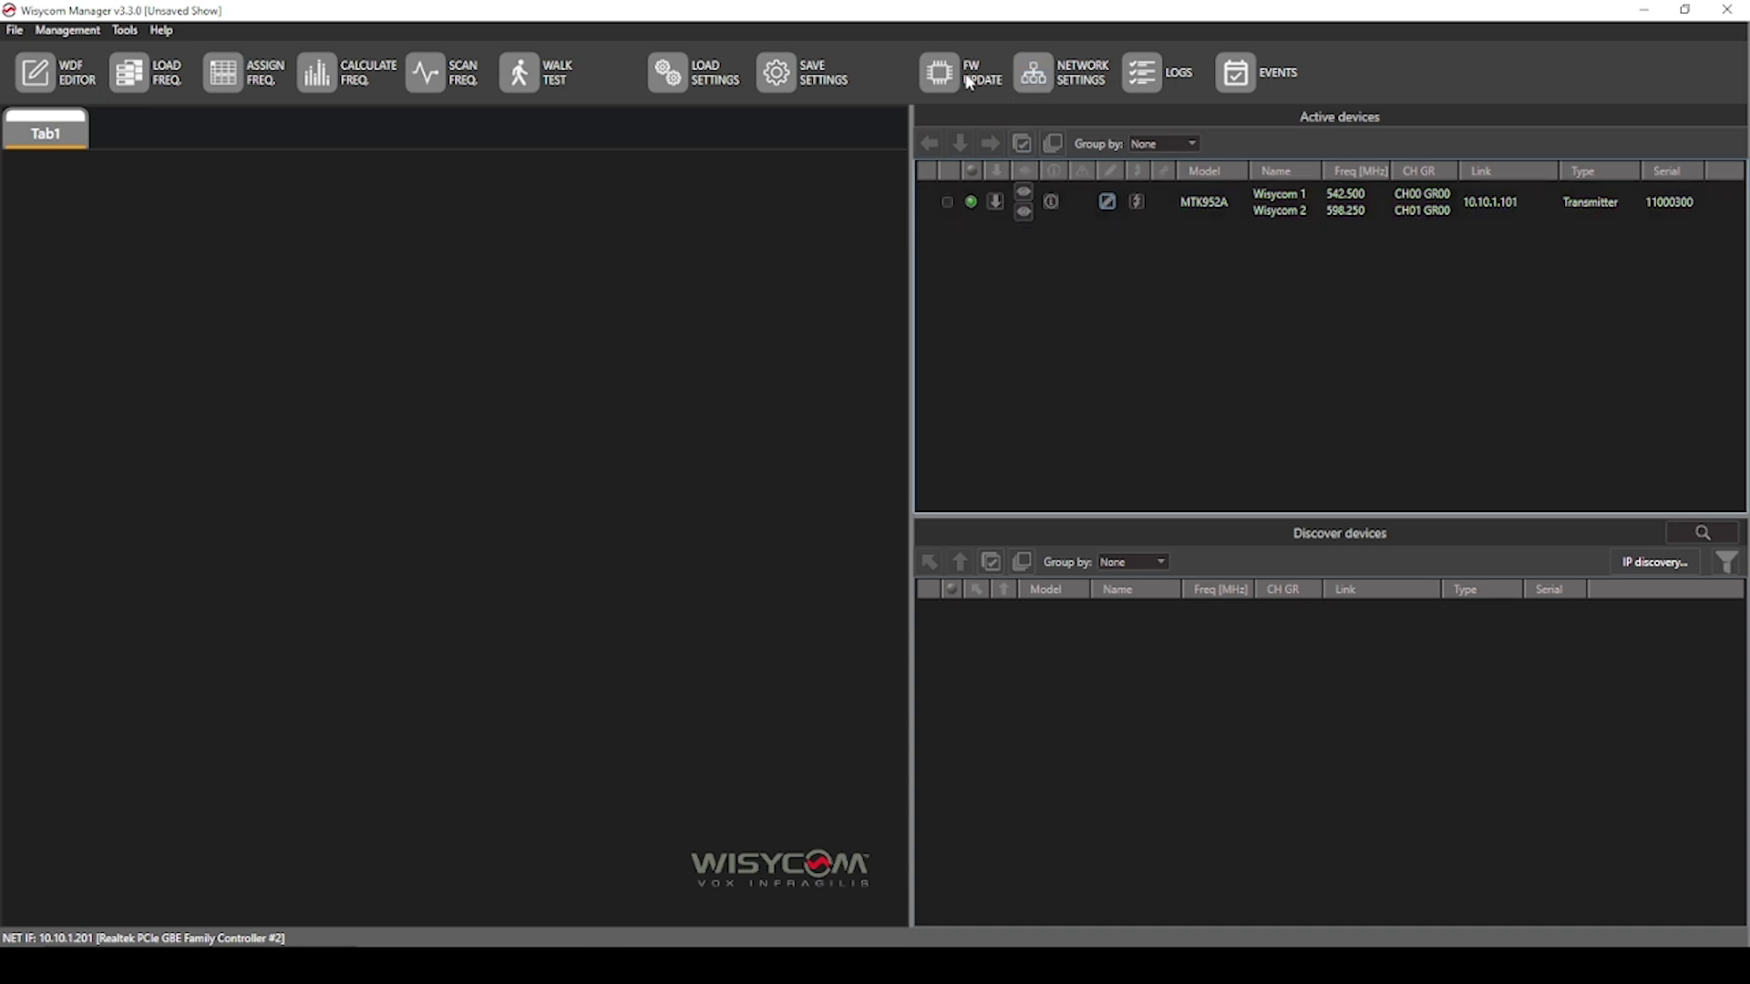
click(930, 82)
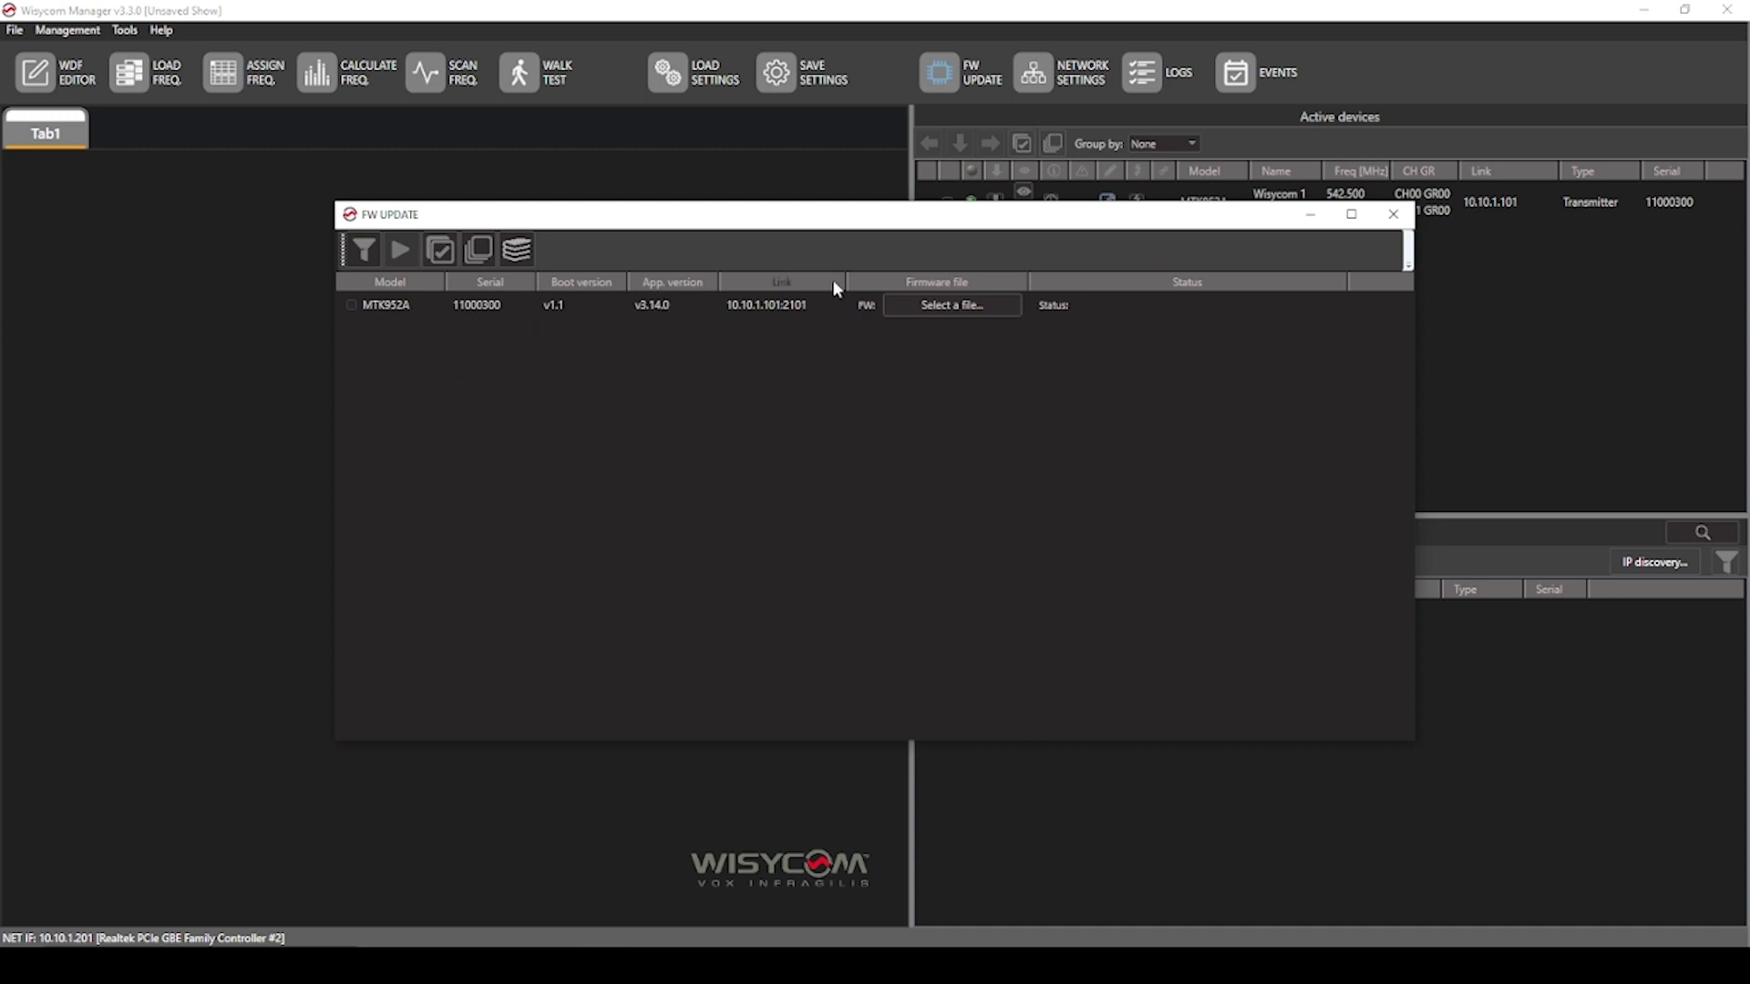
Step: Assign firmware file MTK952A_v3.14.xupf (v3.14.0) to the MTK952A for upgrade
click(942, 315)
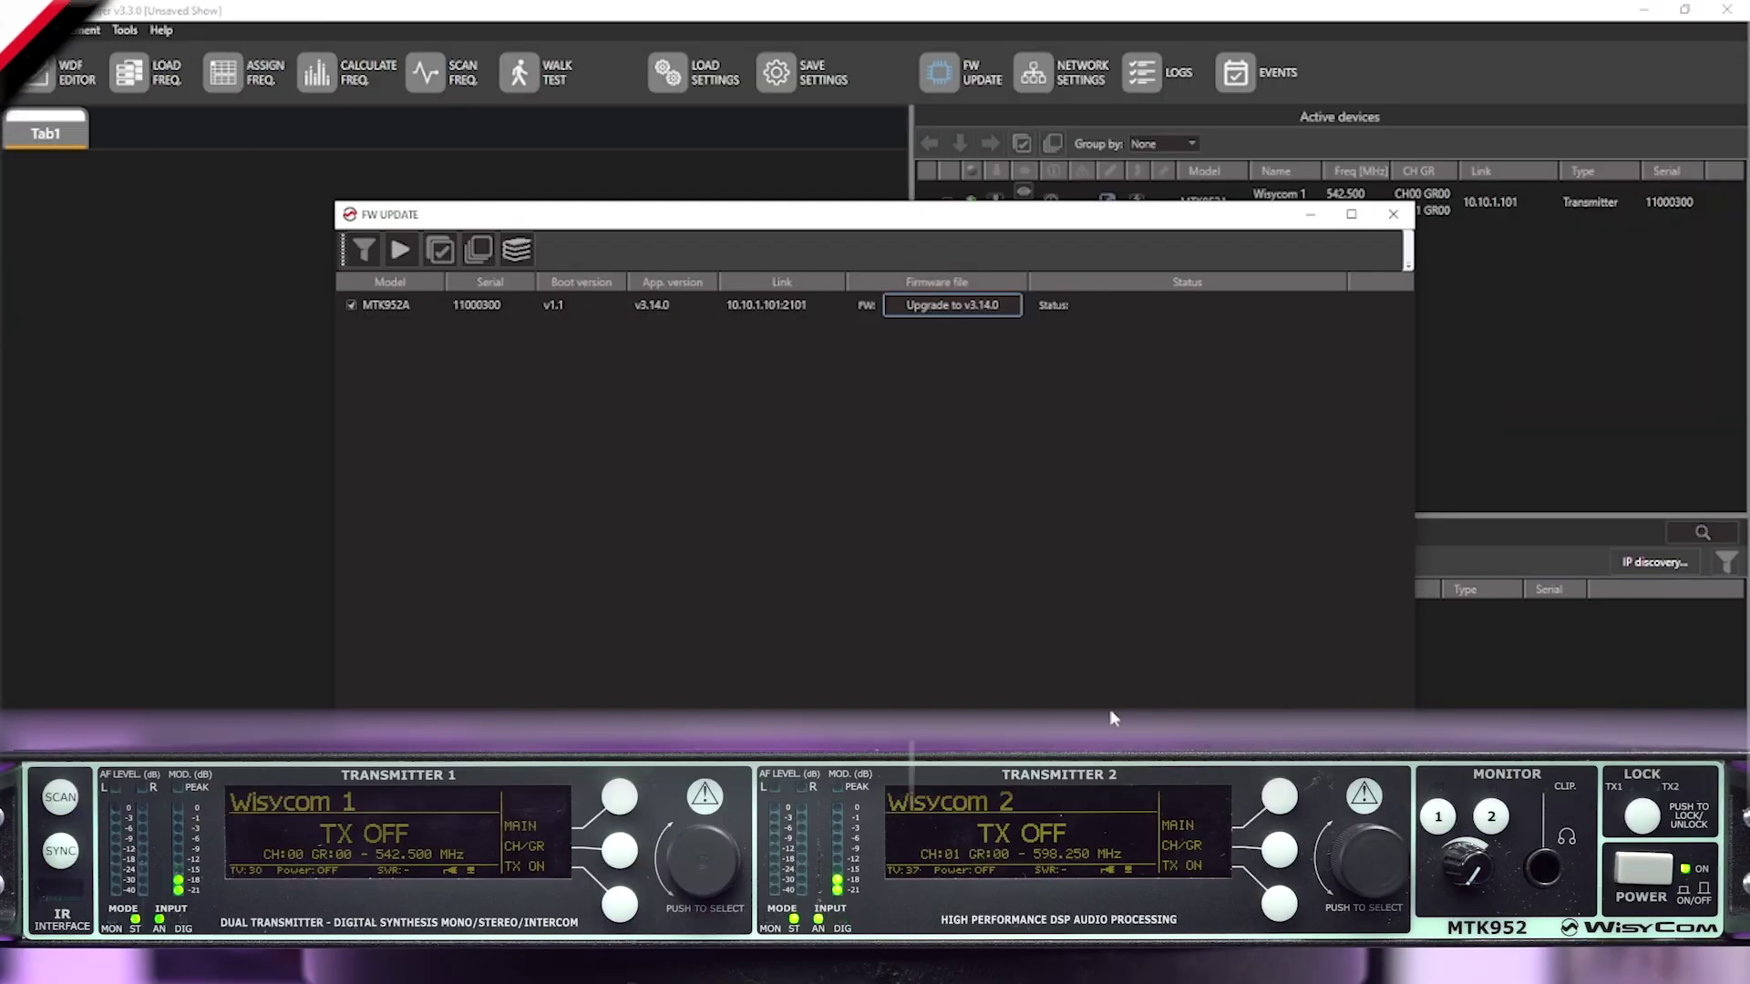
Step: Start the MTK952A firmware upgrade to v3.14.0
click(401, 250)
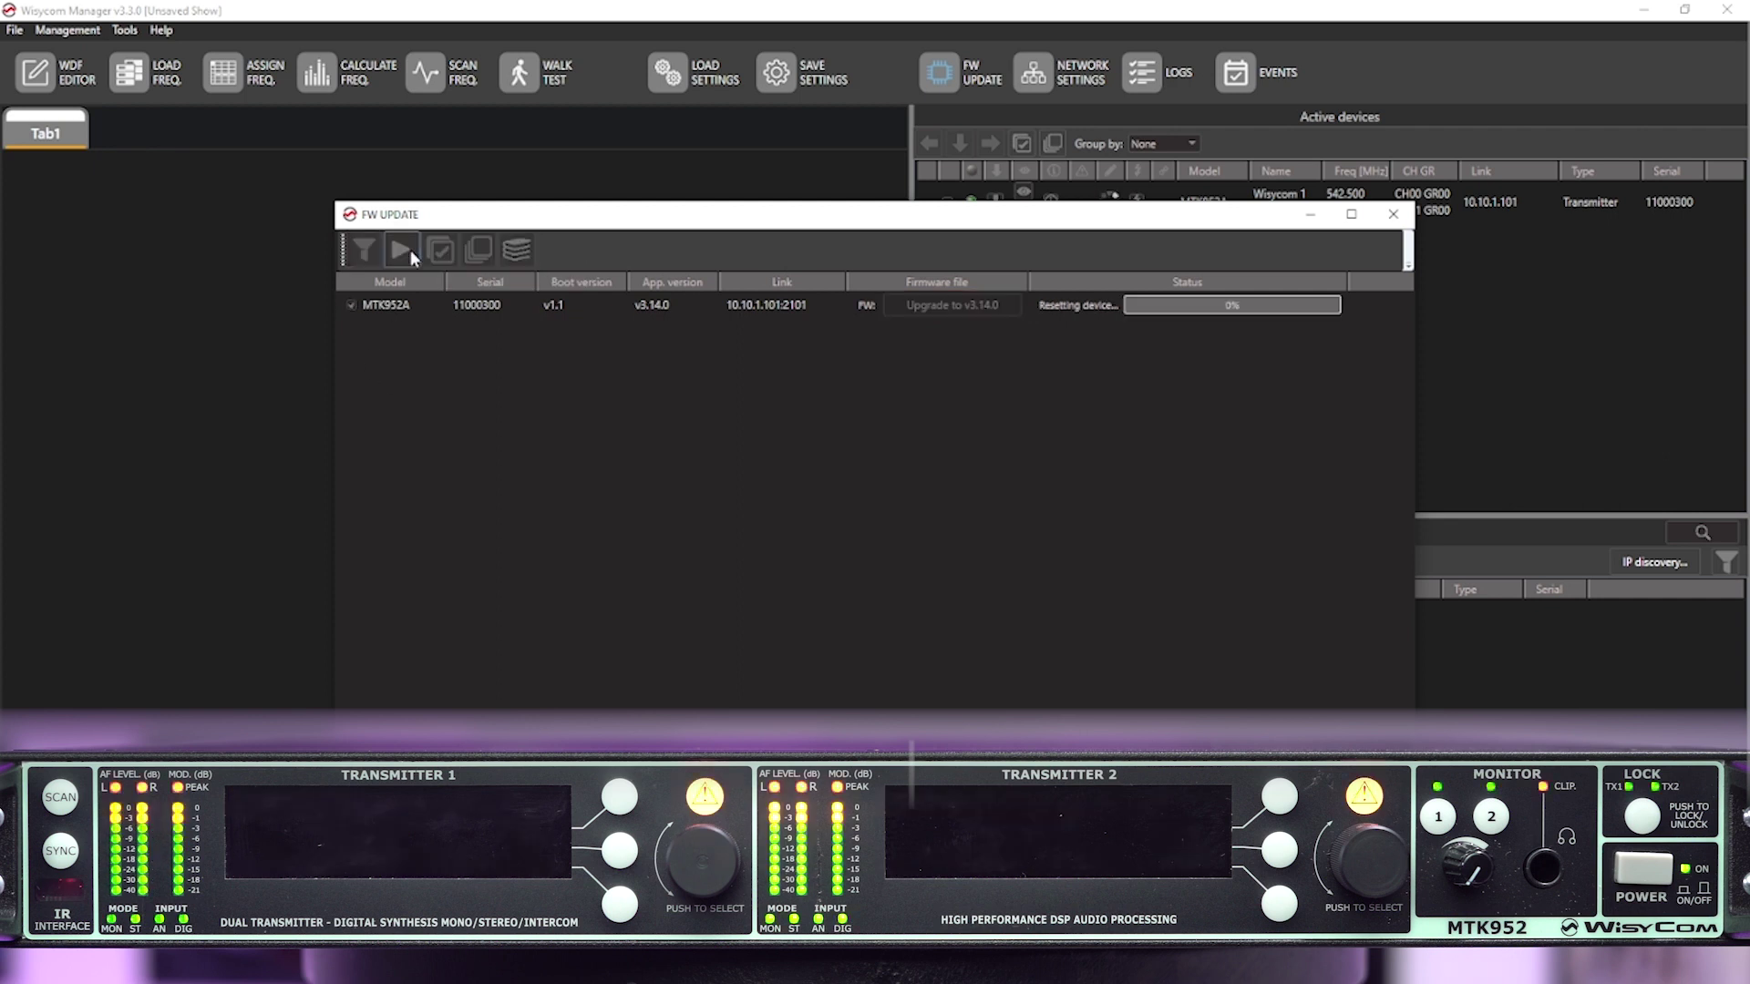